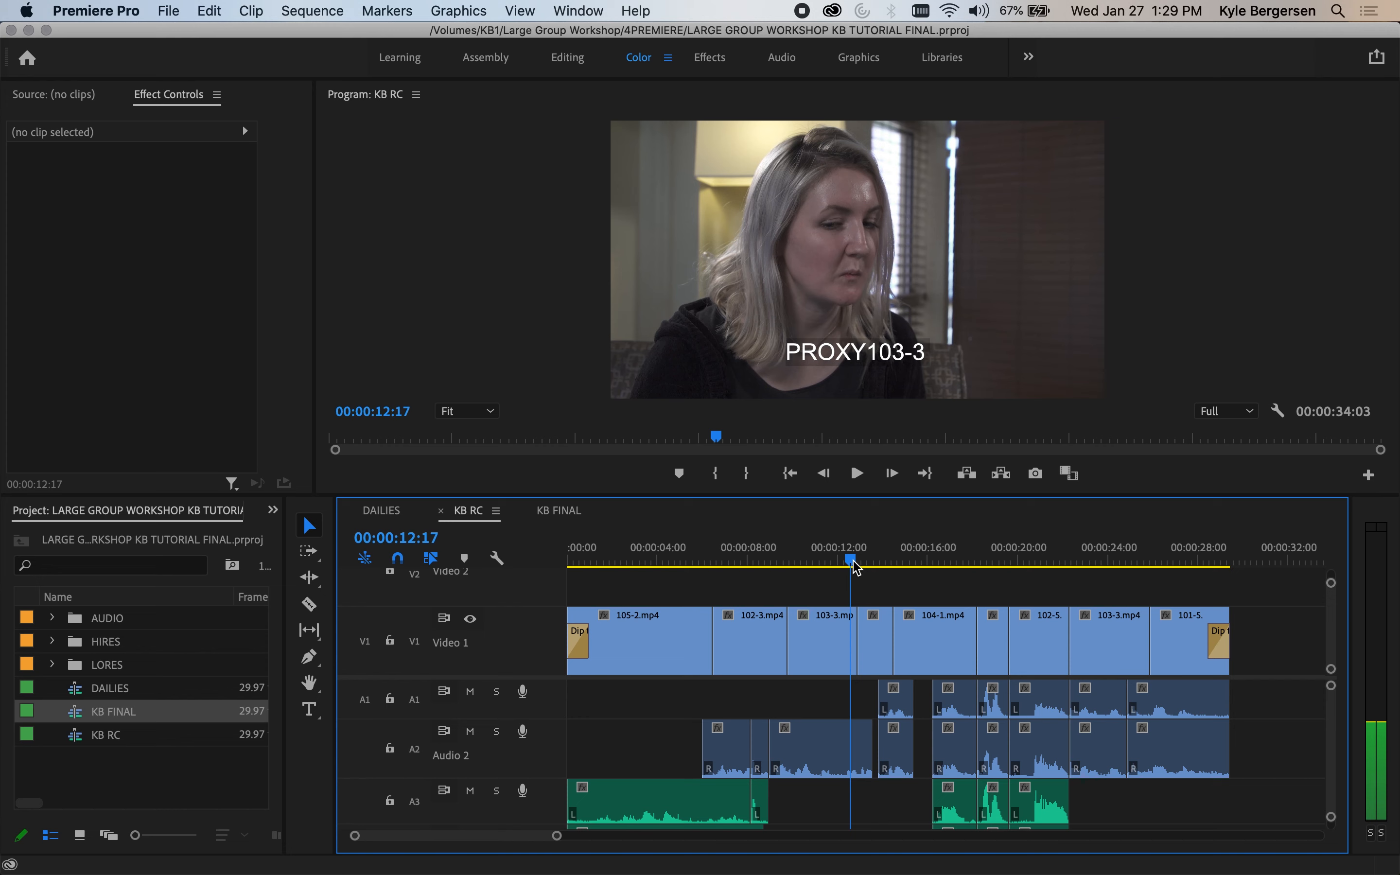
- Scrub through the KB RC sequence to review its clips and their proxy labels up to the final fade
left_click_drag(857, 569, 1142, 563)
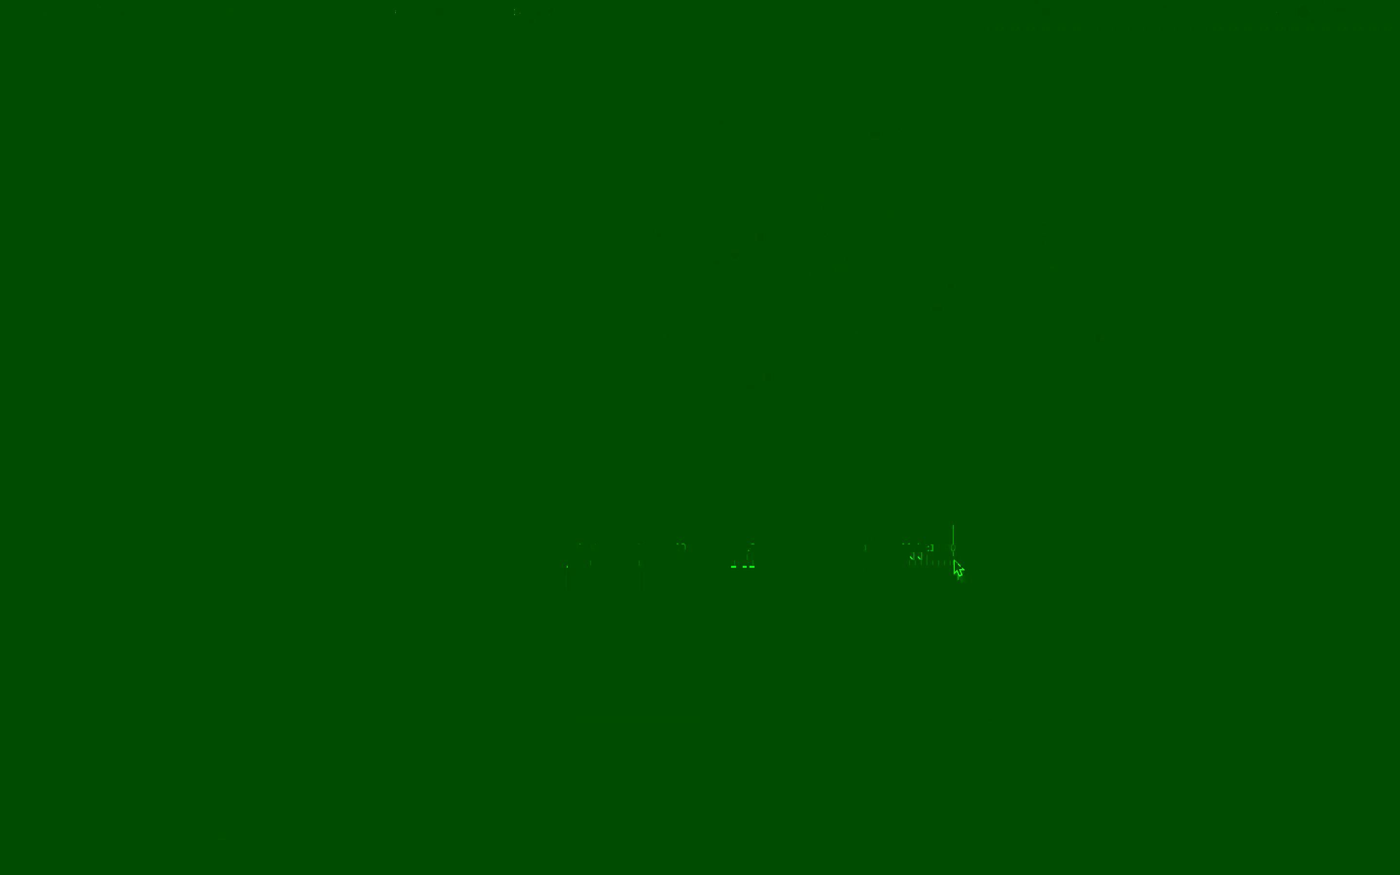
left_click_drag(954, 561, 911, 574)
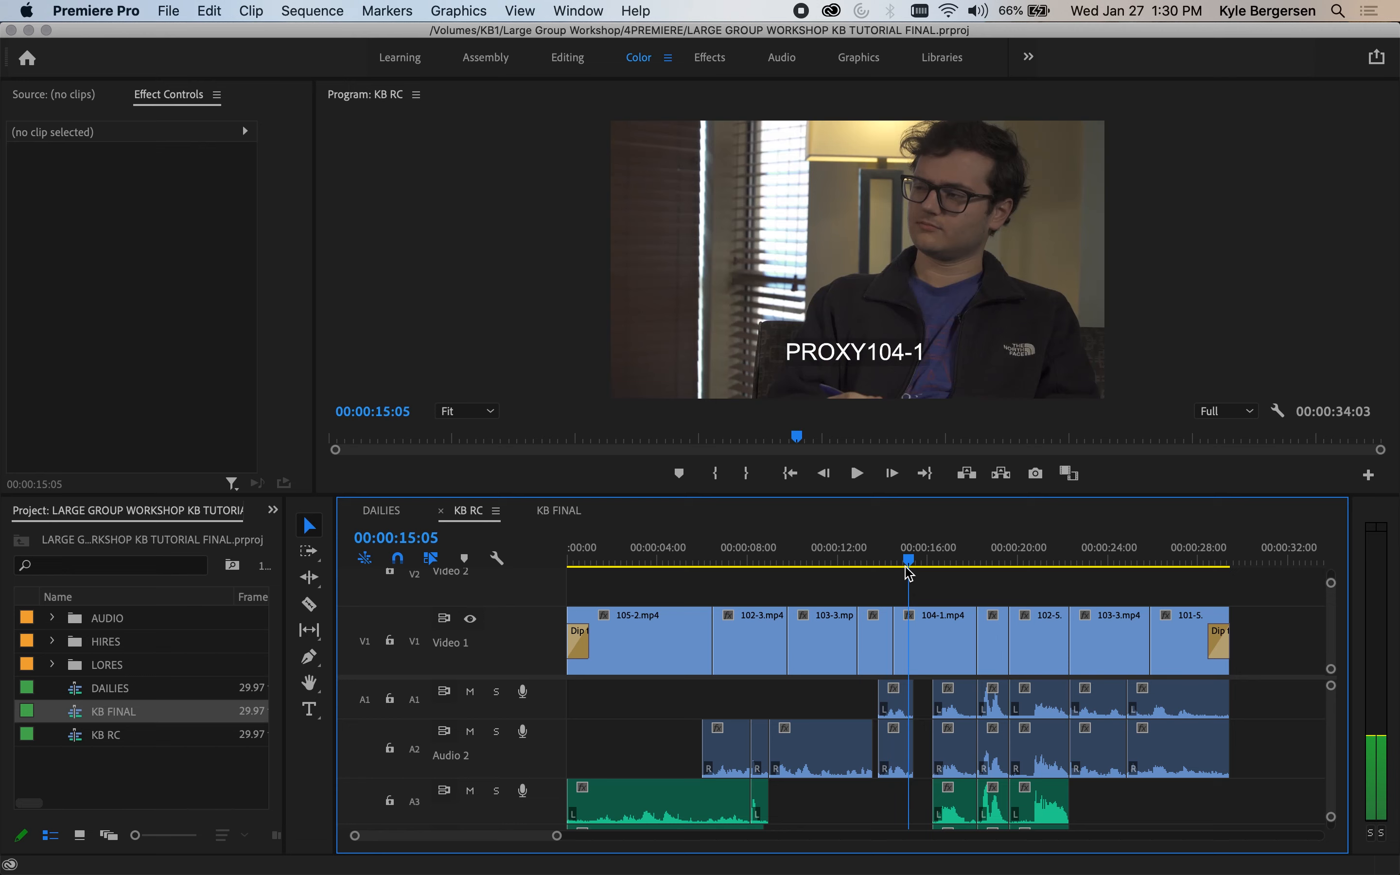
left_click_drag(909, 573, 1214, 563)
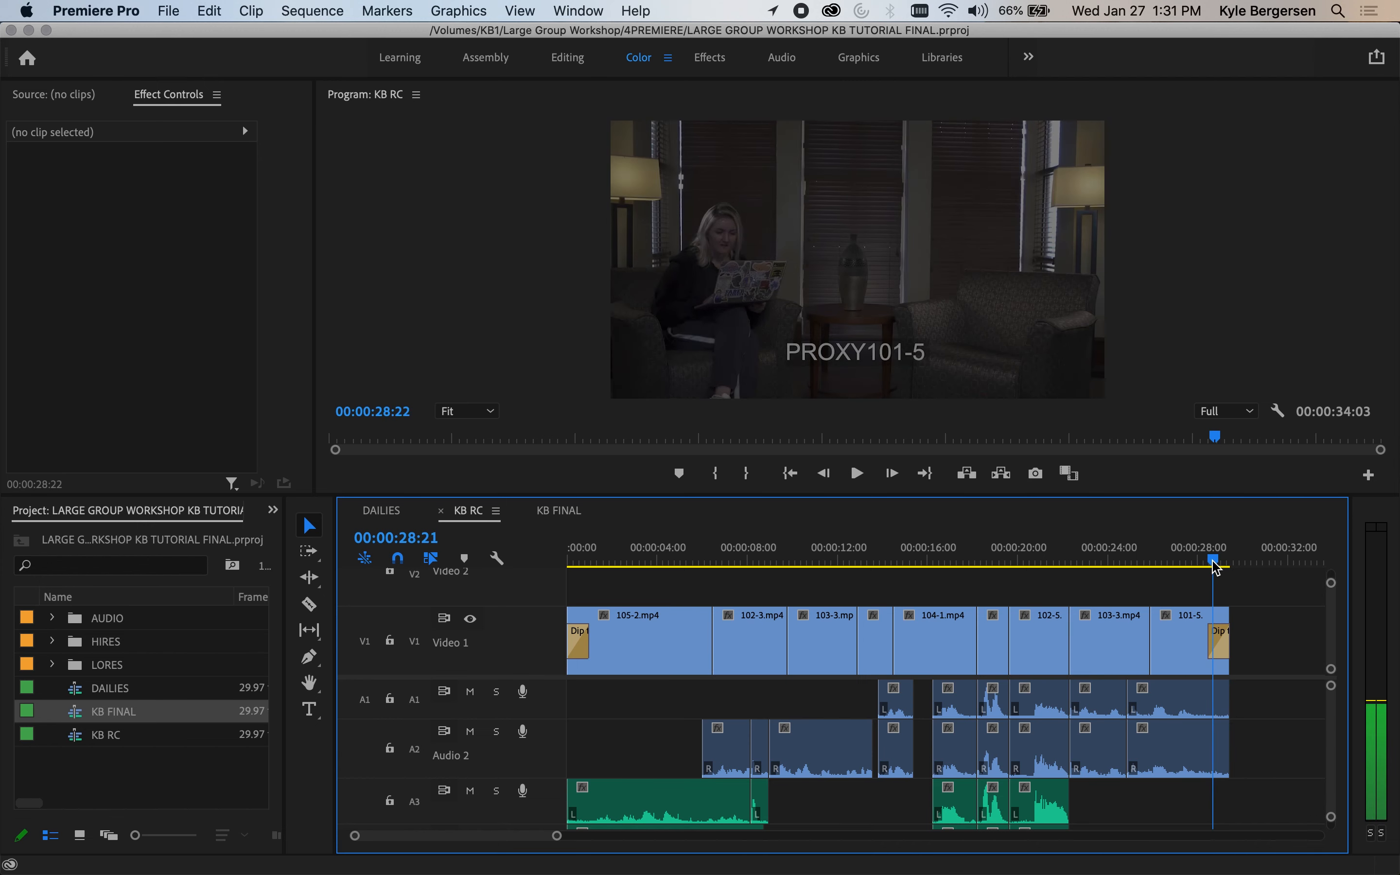
- Duplicate the KB RC sequence in the project and name the copy KB PIX LOCK CC
left_click(122, 774)
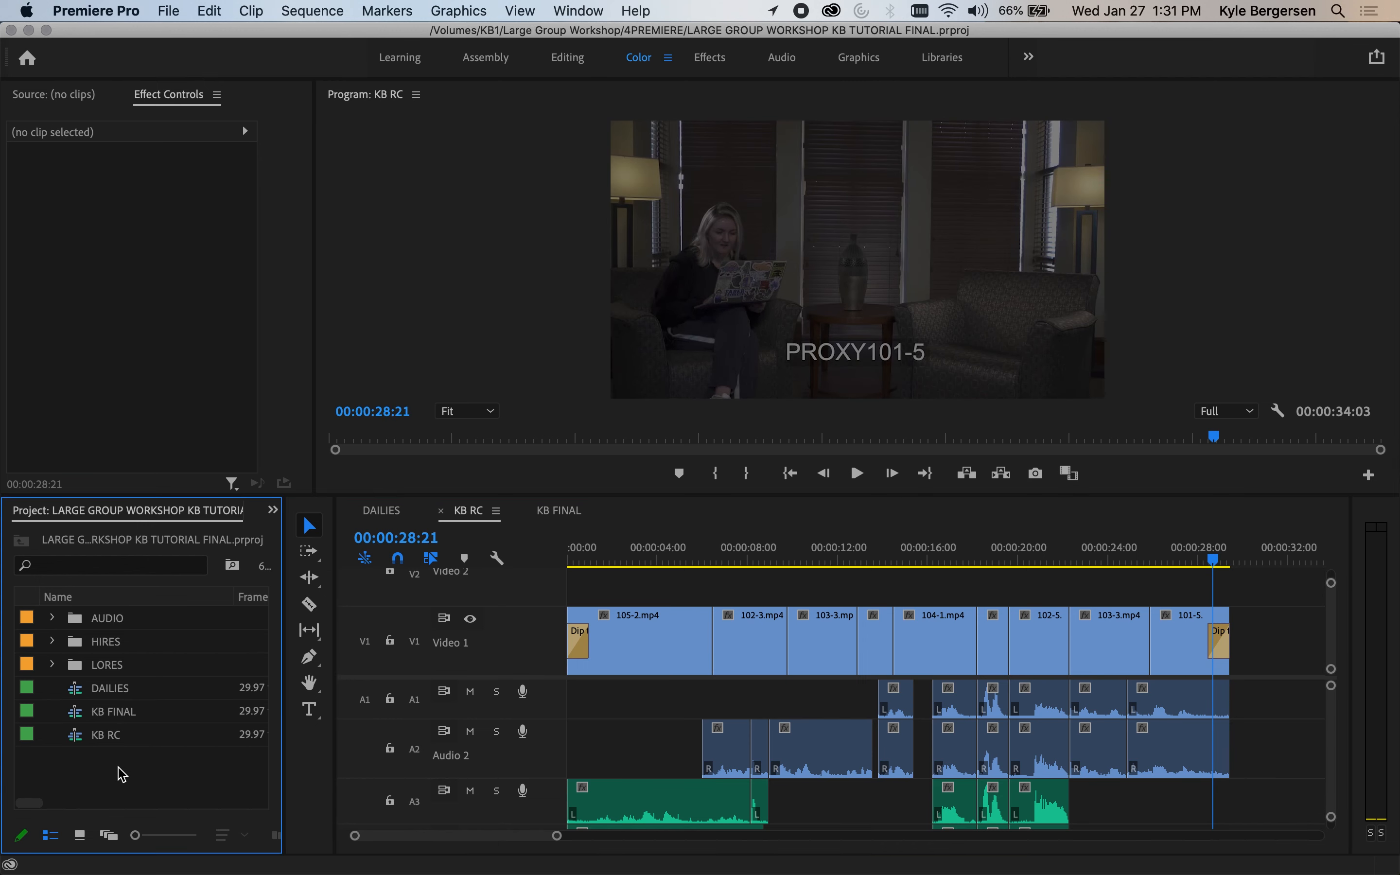
left_click(106, 737)
right_click(104, 738)
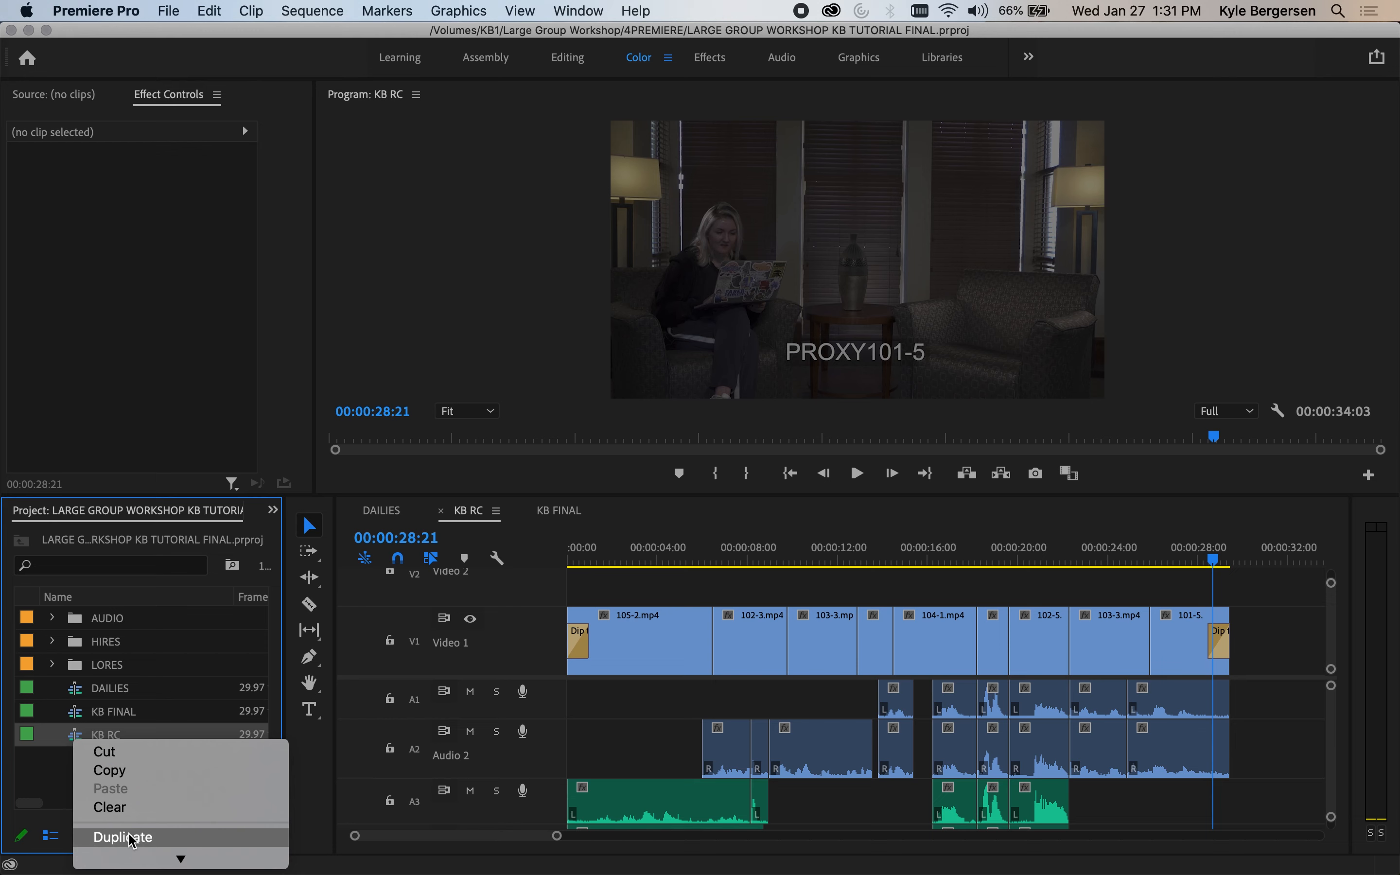
left_click(132, 838)
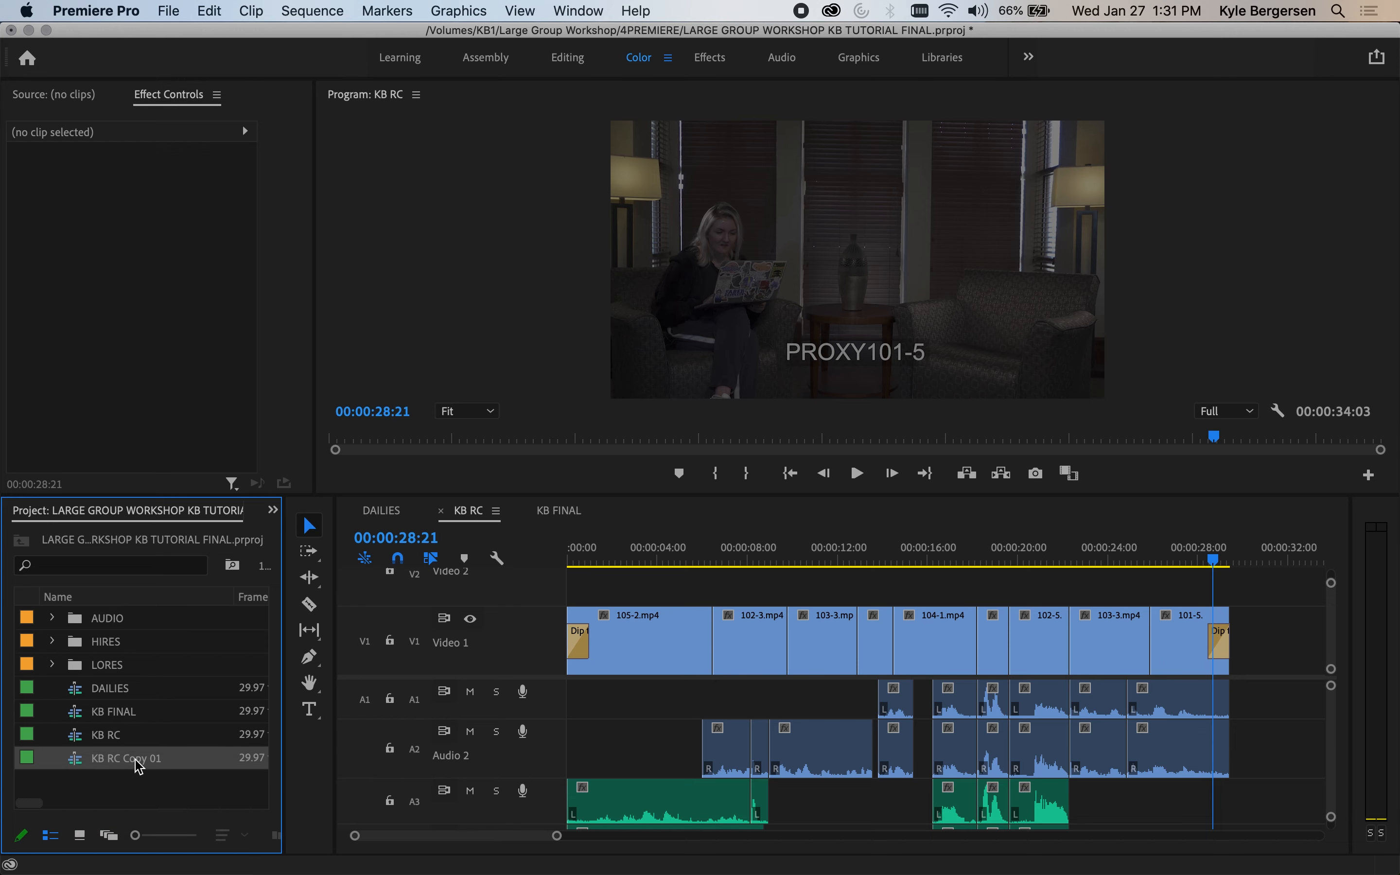
left_click(131, 759)
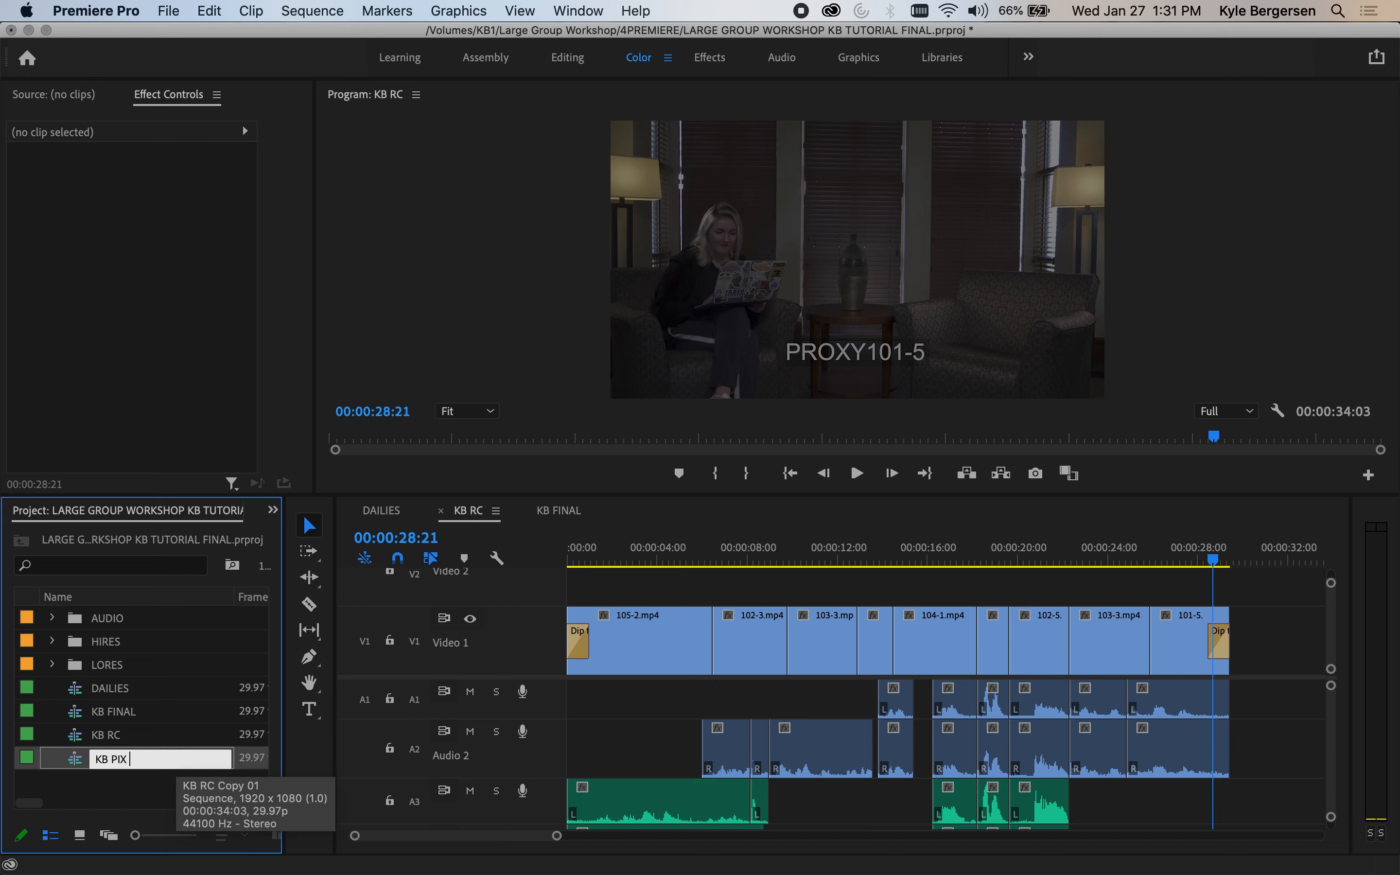
type("K CC")
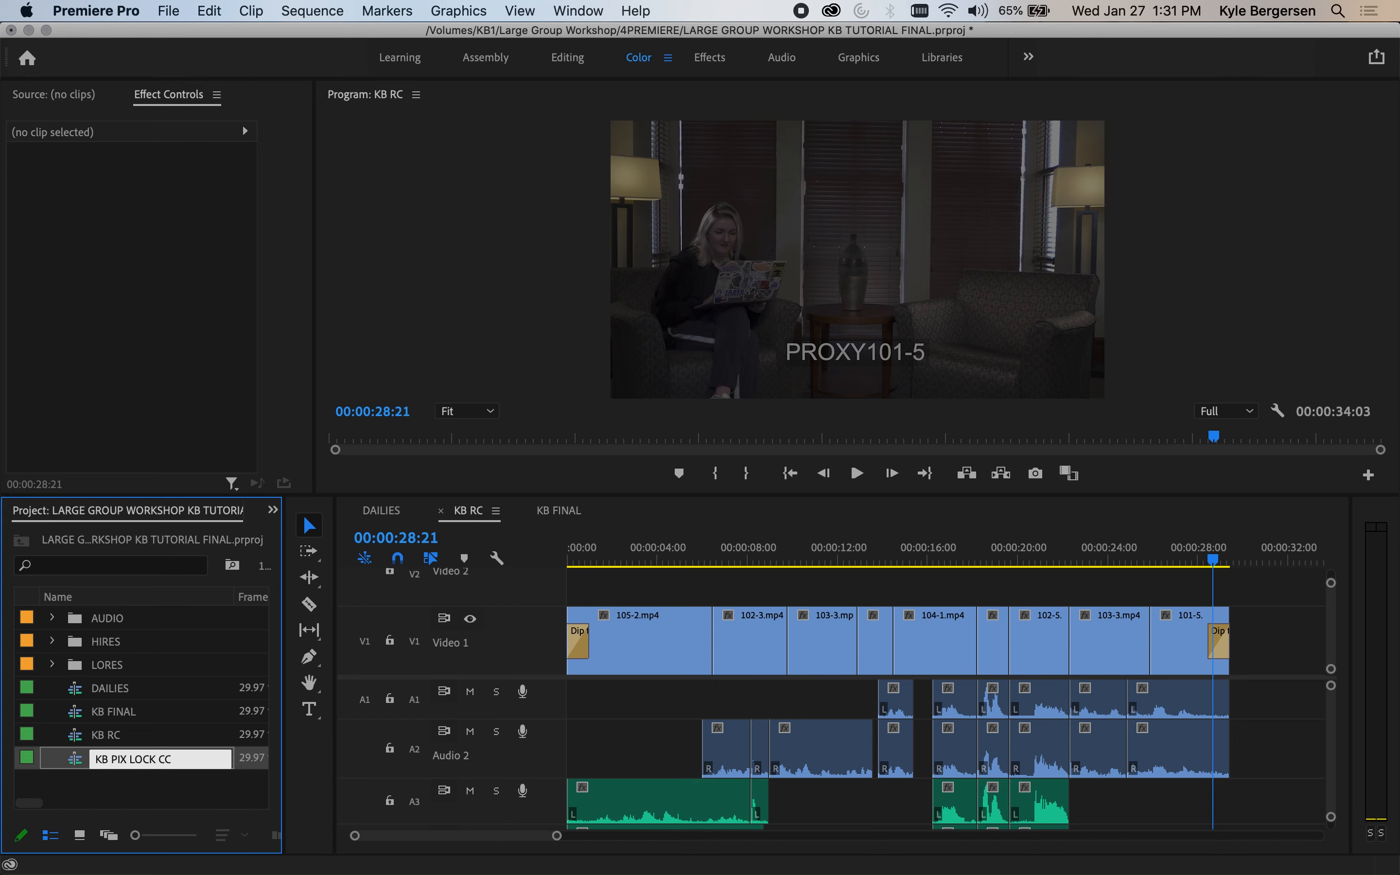
left_click(141, 802)
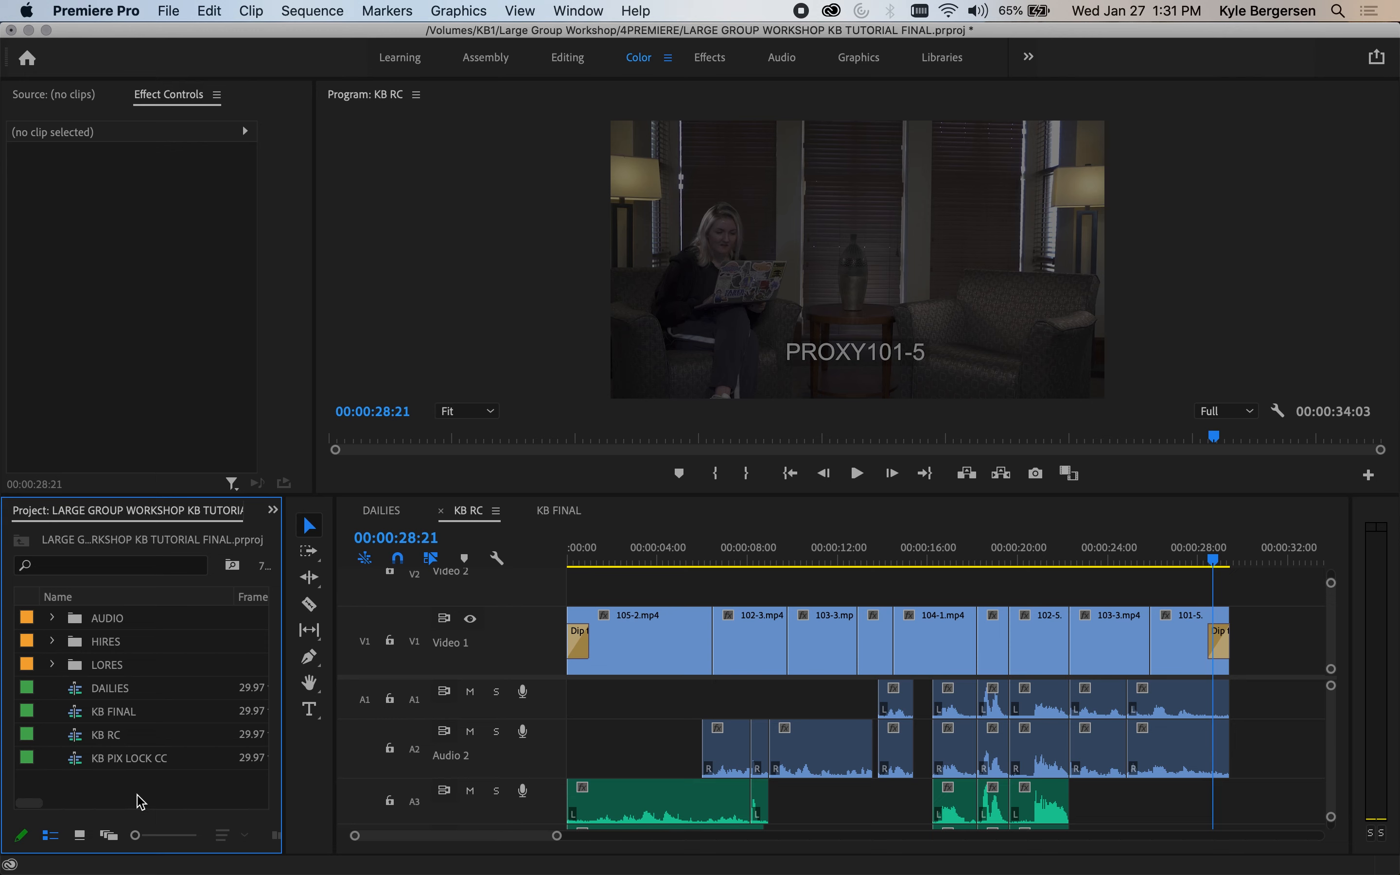
- In the KB PIX LOCK CC sequence, make all Video 1 clips offline with the media files remaining on disk
double_click(77, 763)
left_click(1111, 559)
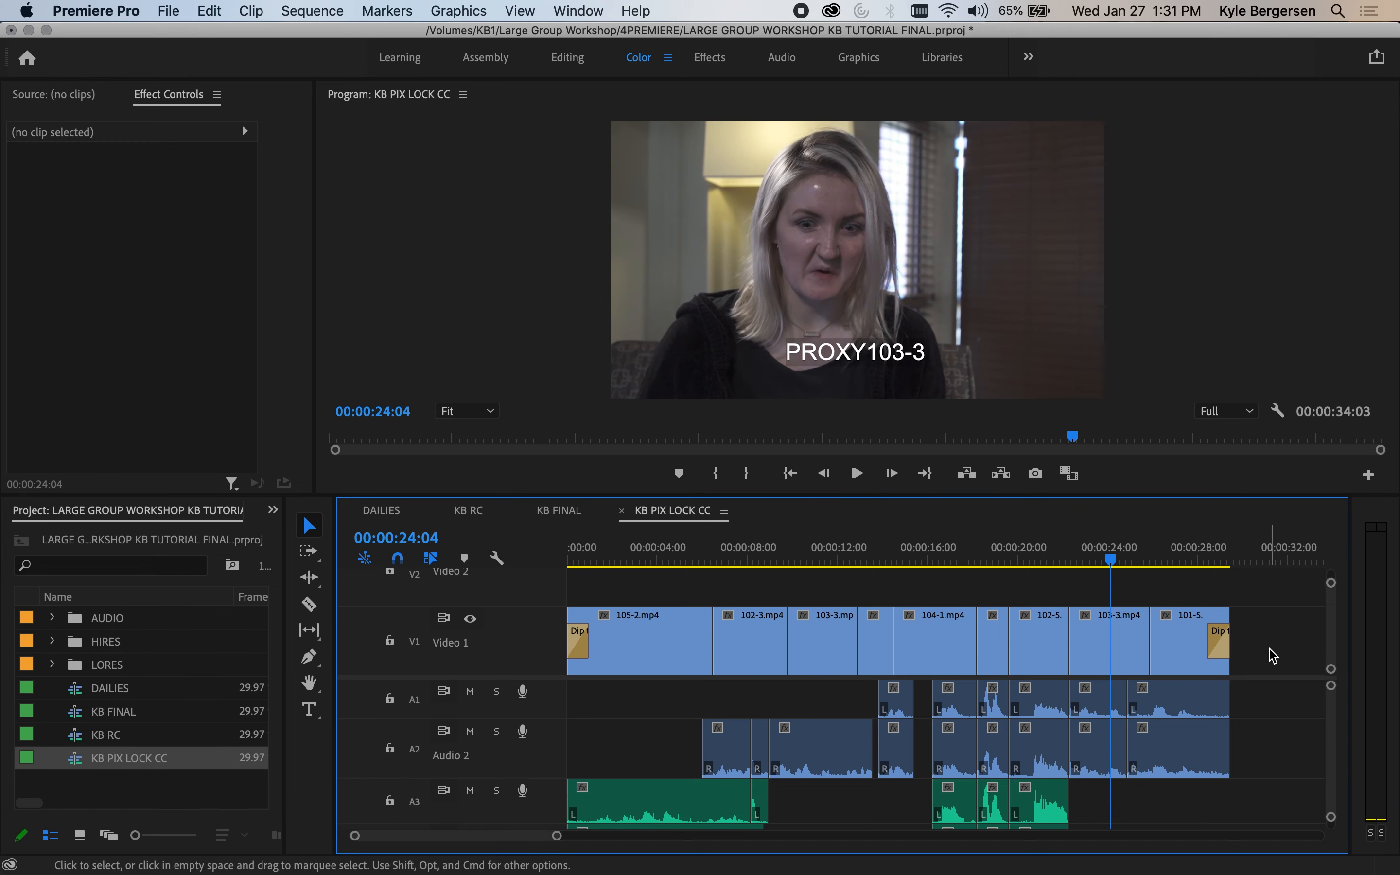
left_click_drag(1275, 650, 494, 591)
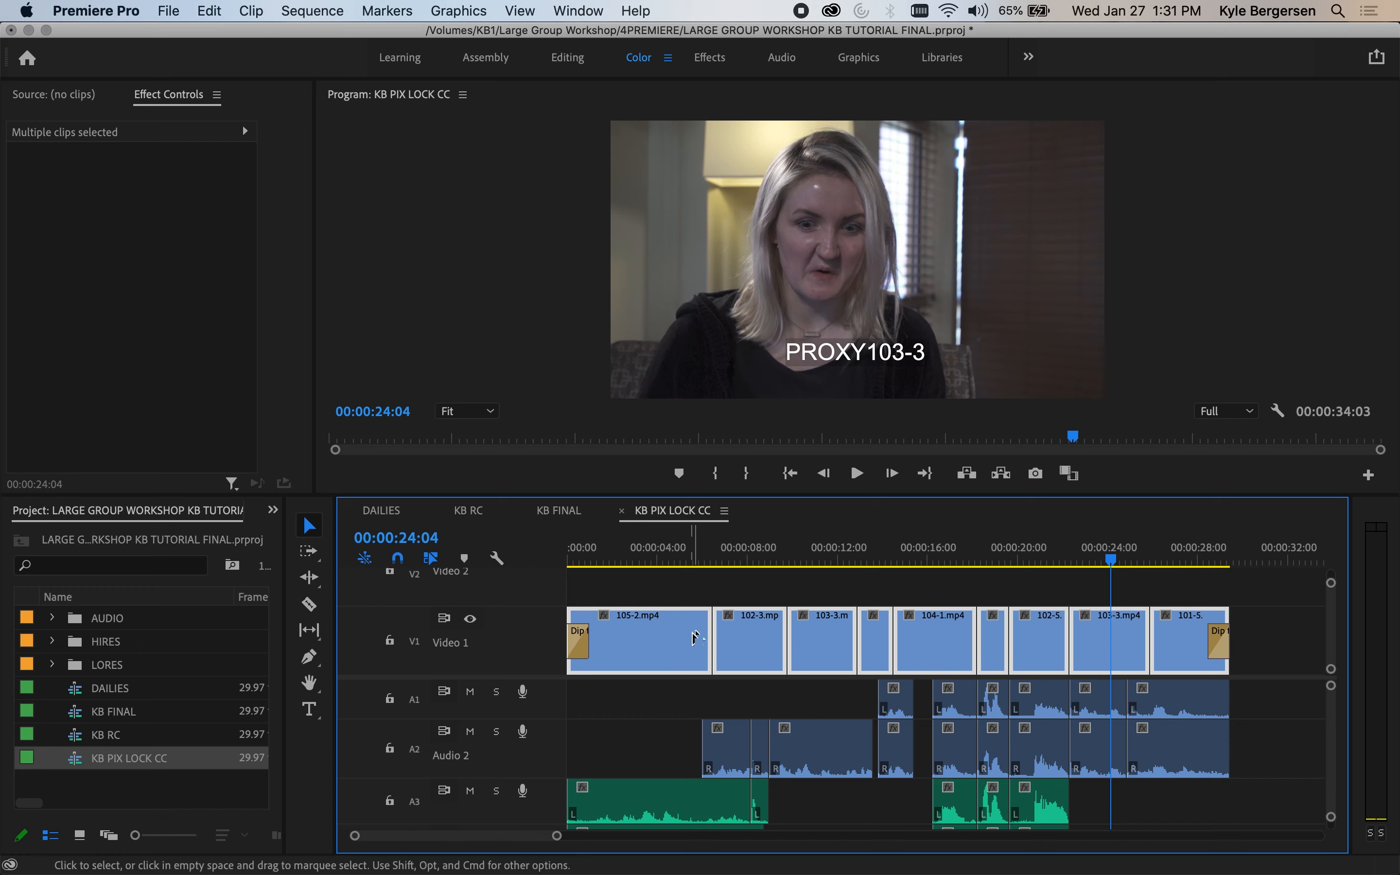
right_click(664, 636)
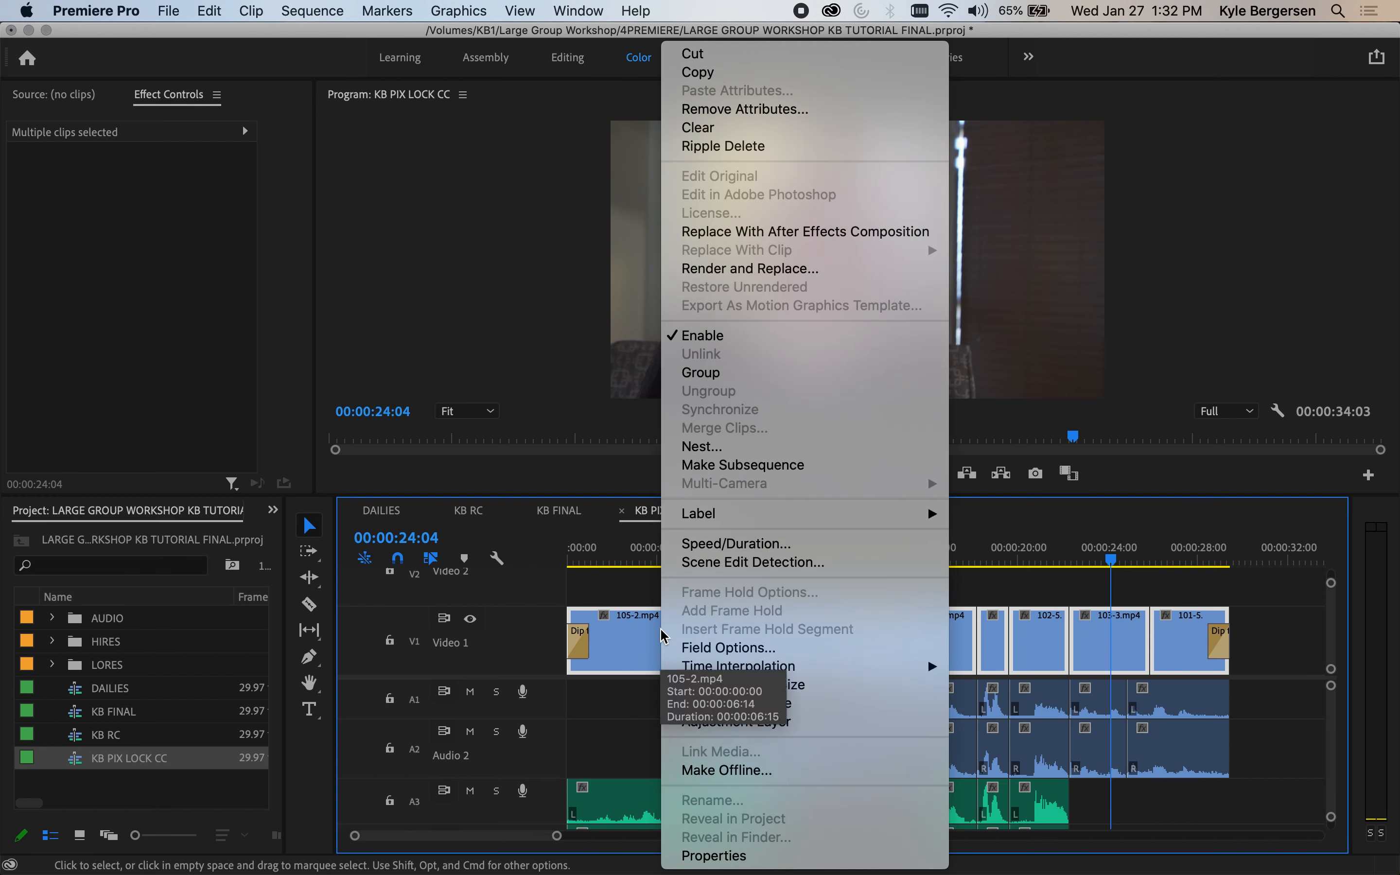
left_click(730, 775)
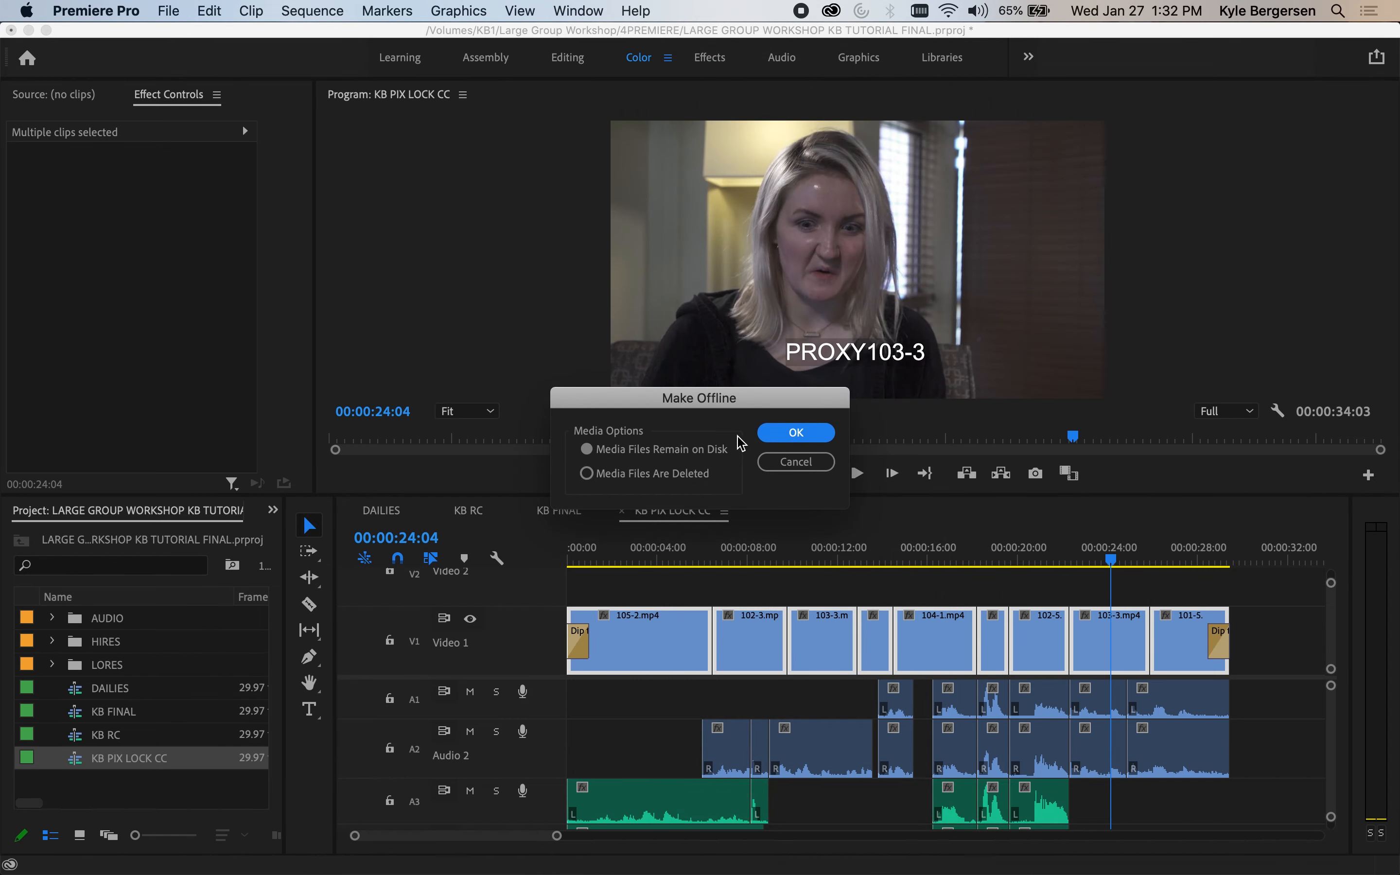
left_click(799, 433)
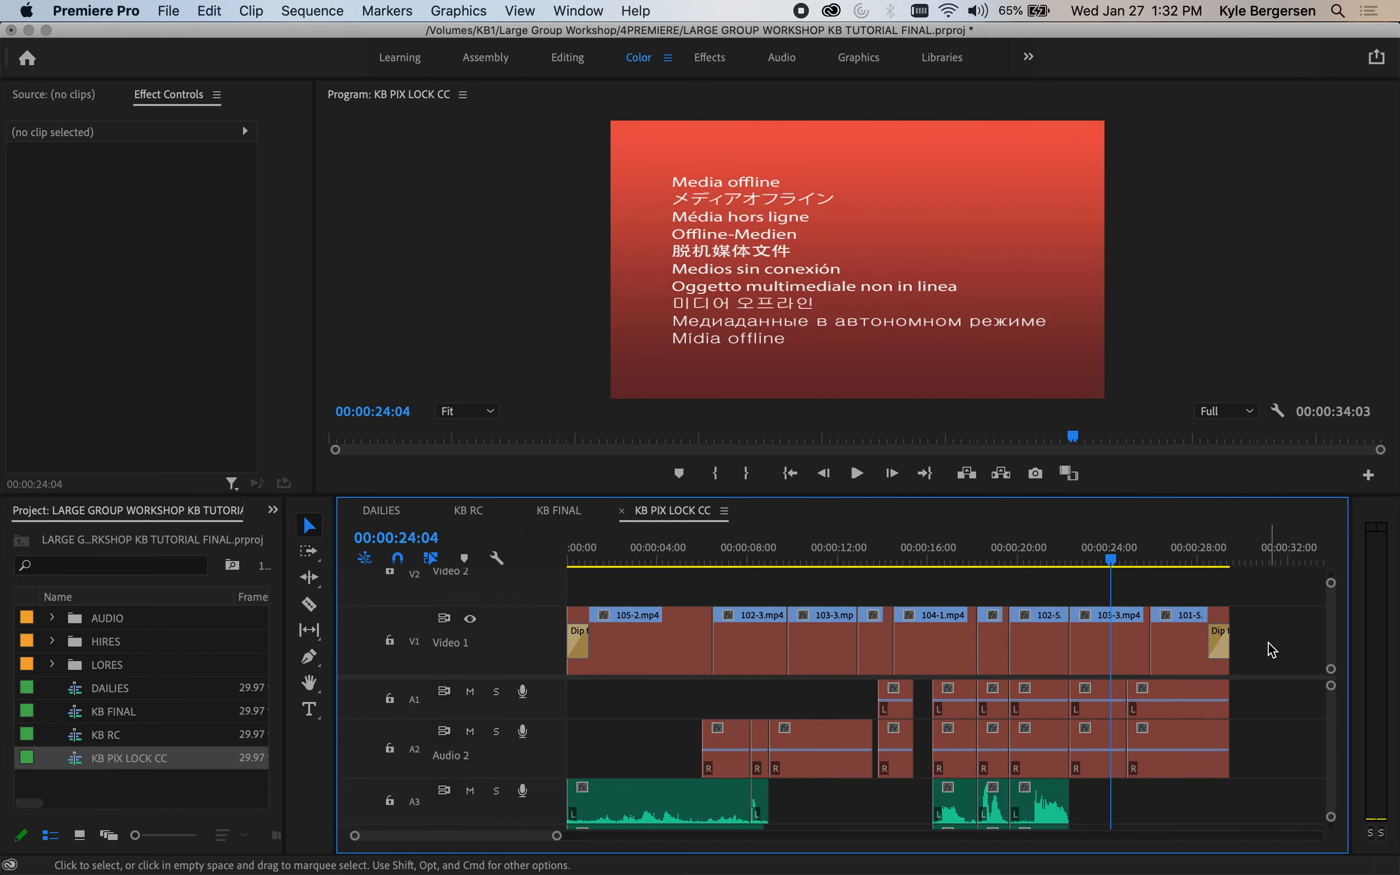
- Relink all offline Video 1 clips to the 3PROXY/HIRES folder, choosing 101-1.mp4 as the located file
left_click_drag(676, 645, 577, 597)
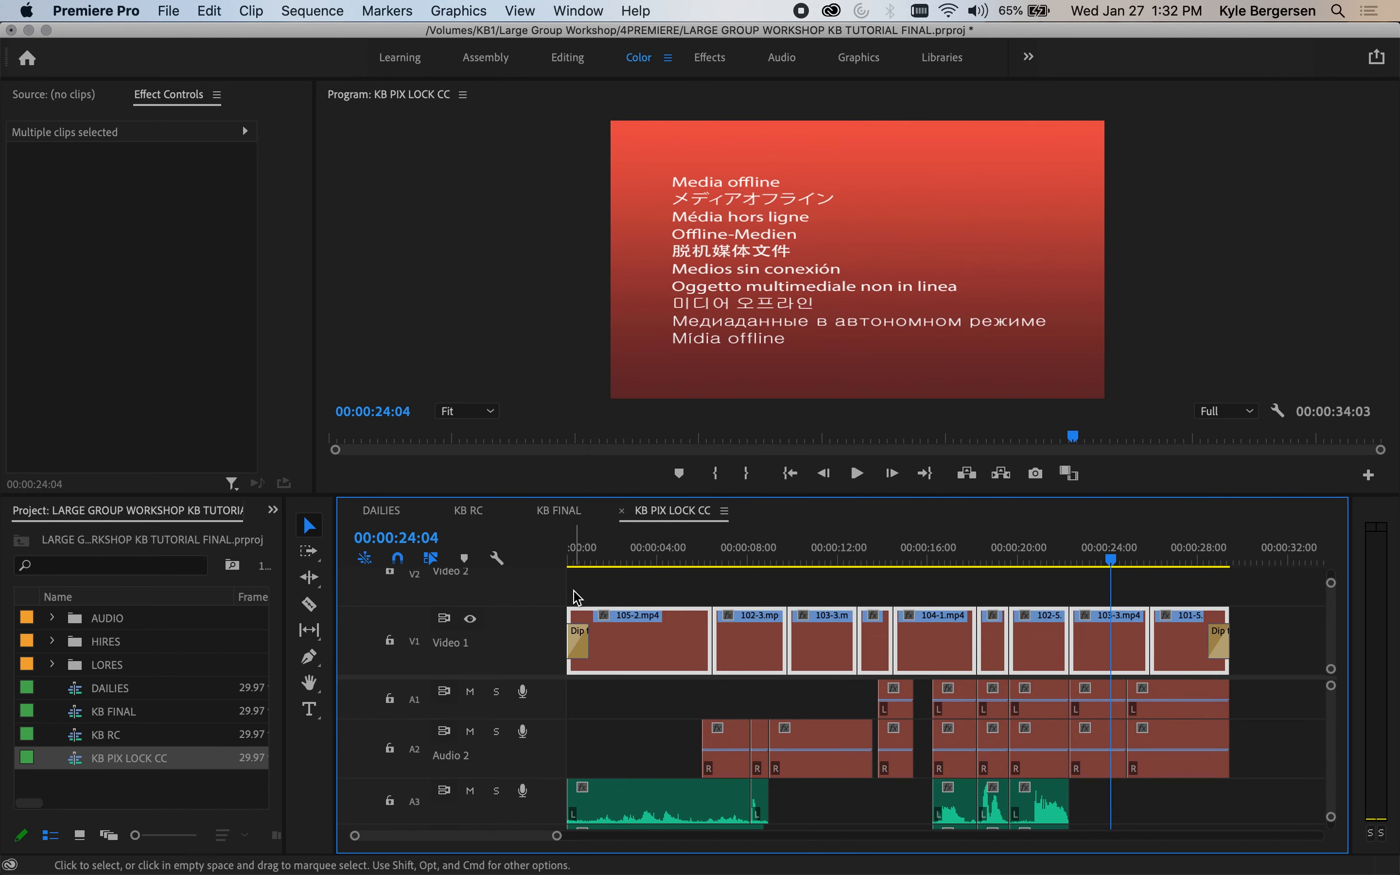
right_click(654, 639)
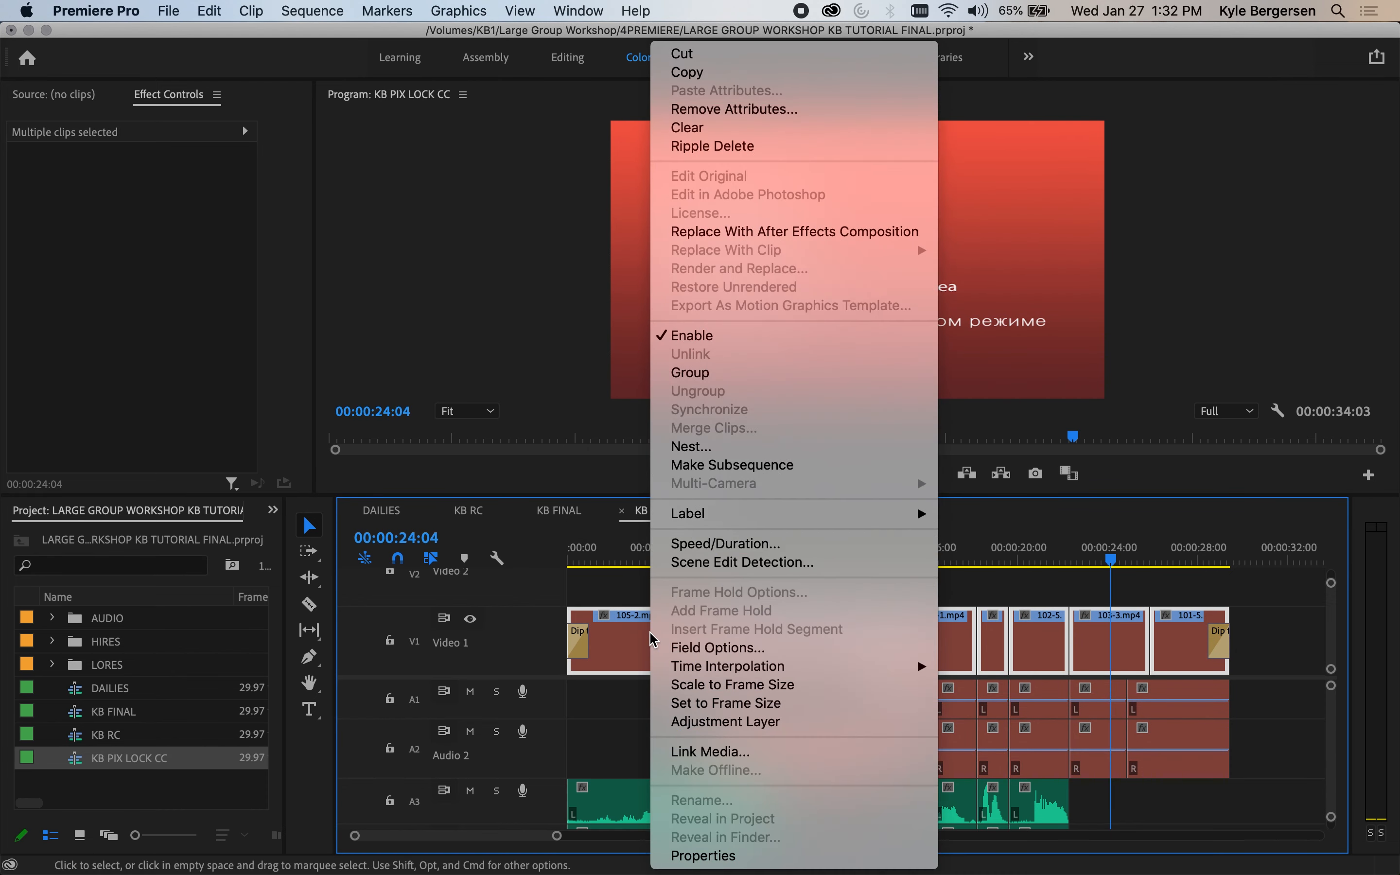
left_click(707, 751)
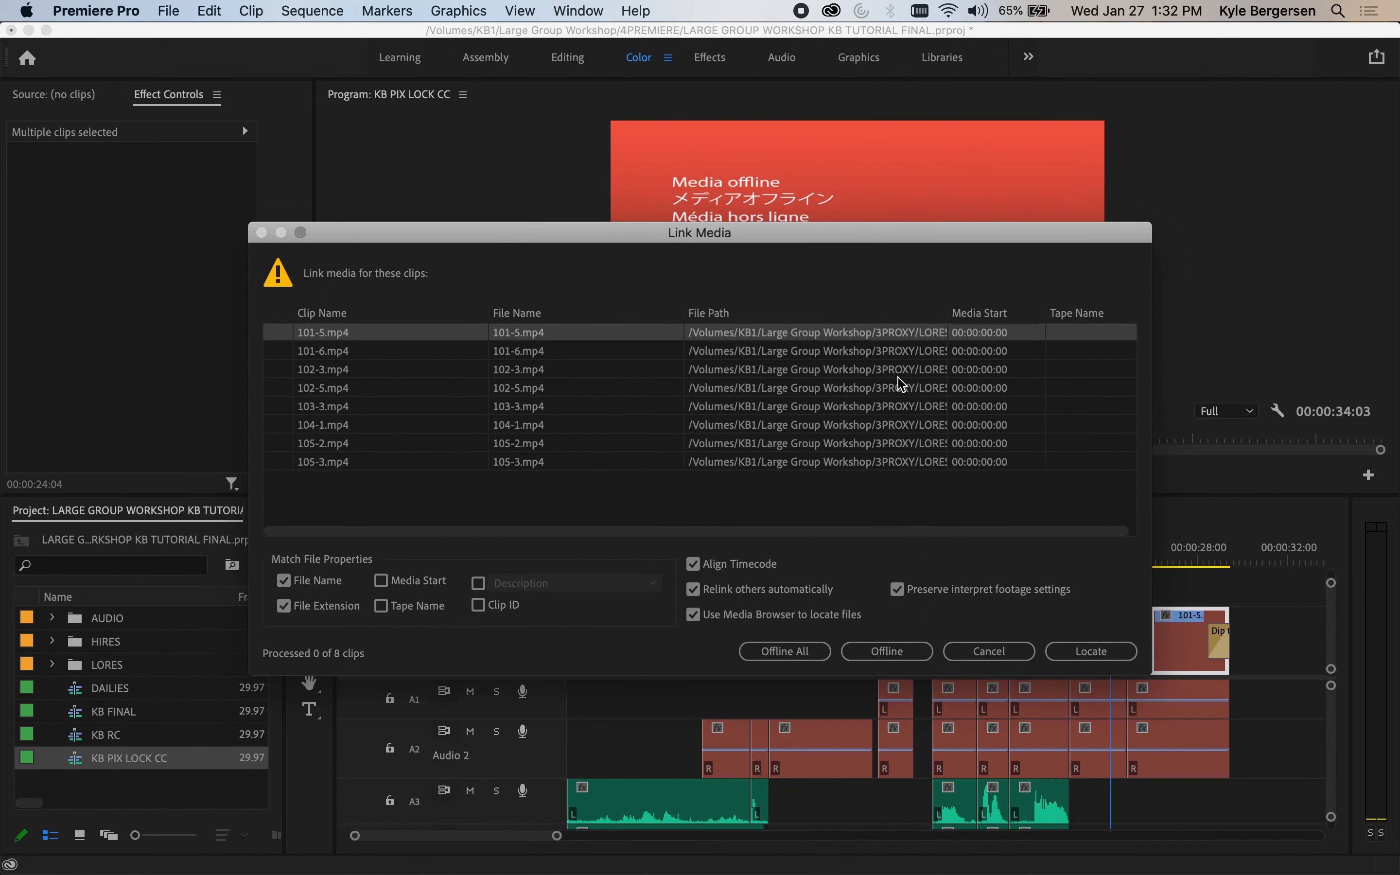
left_click(1091, 652)
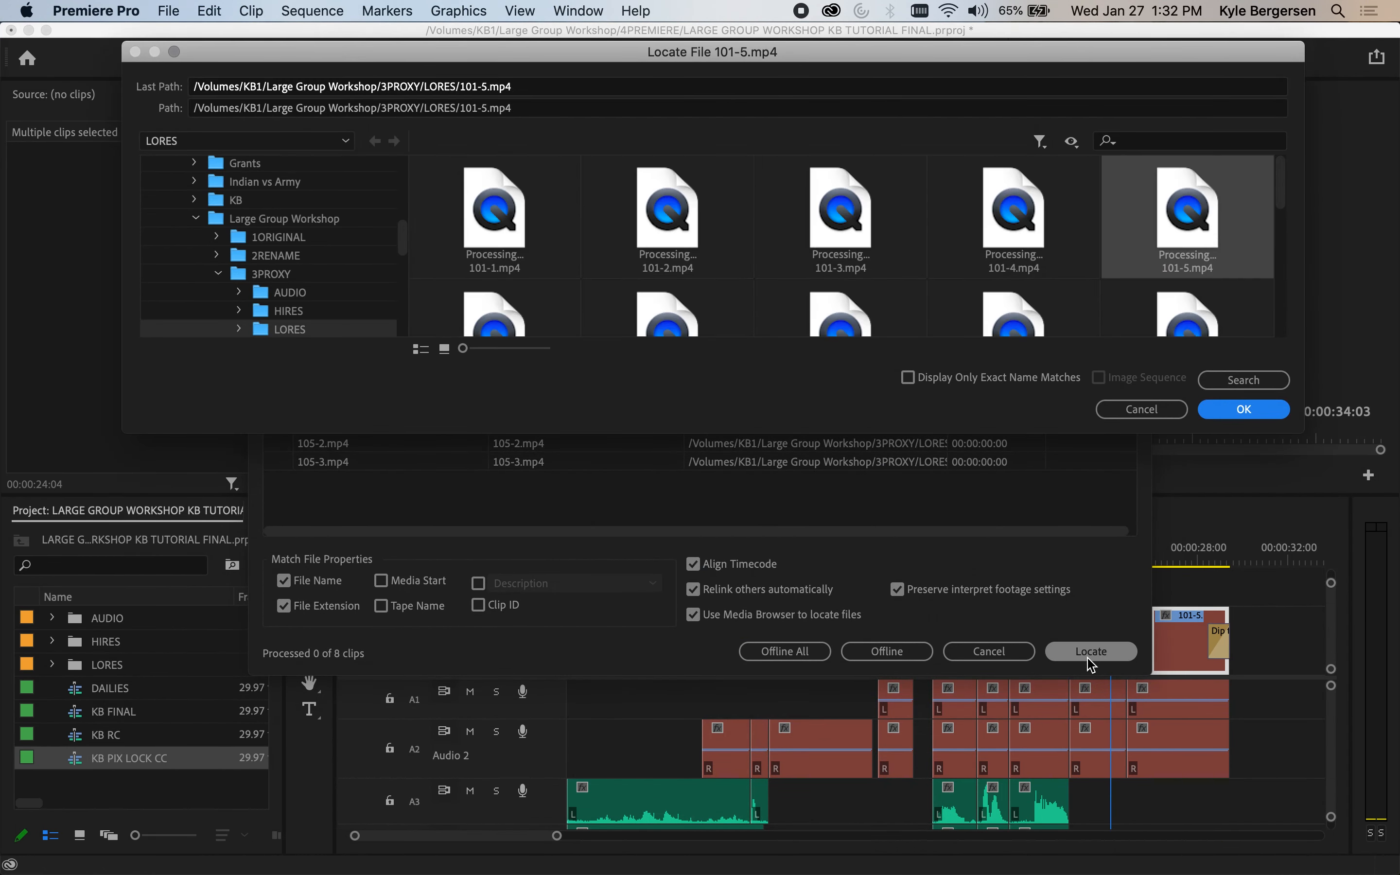
scroll(297, 272, "down", 2)
left_click(295, 277)
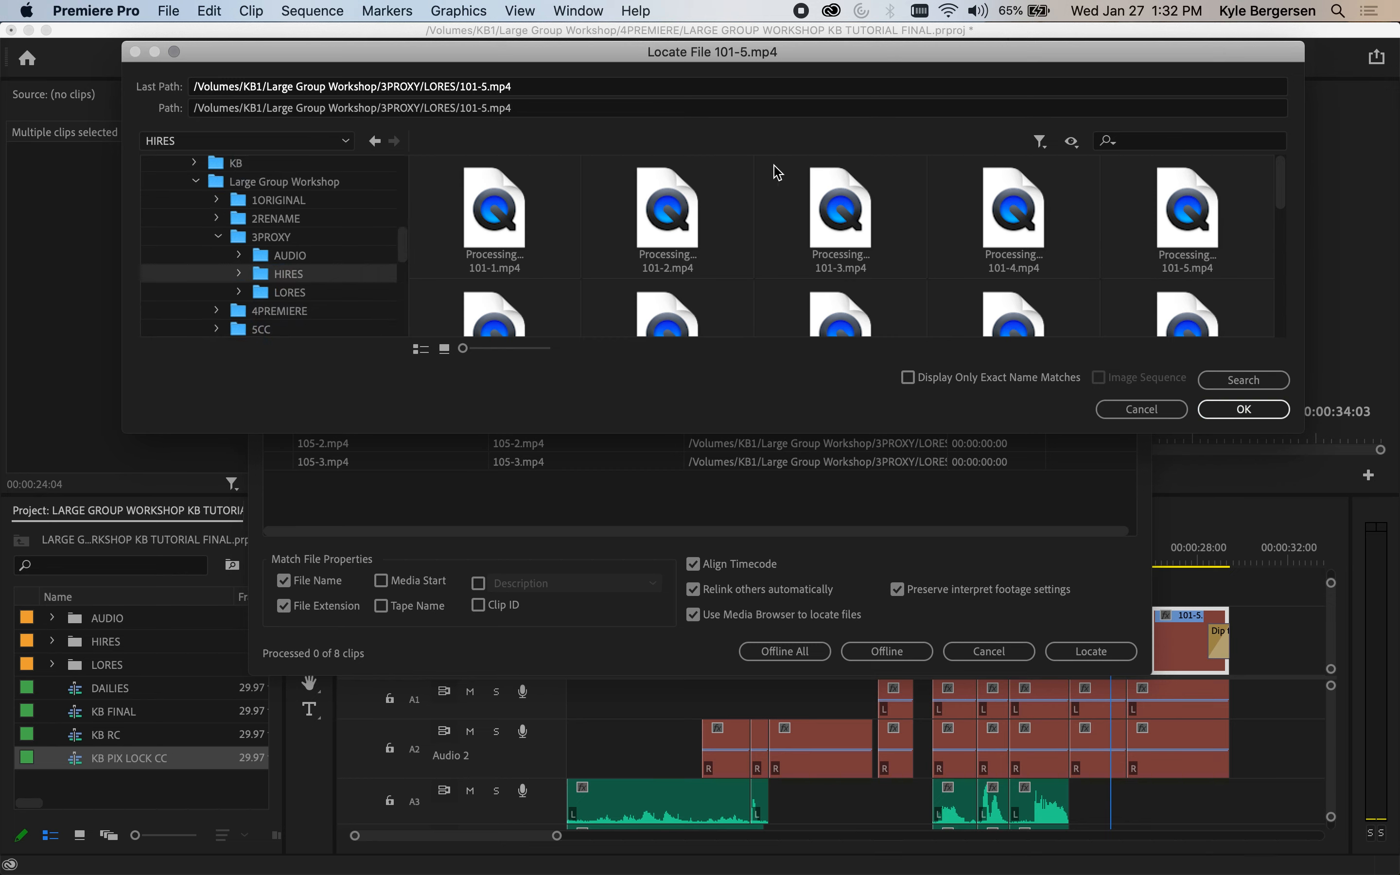
left_click(512, 228)
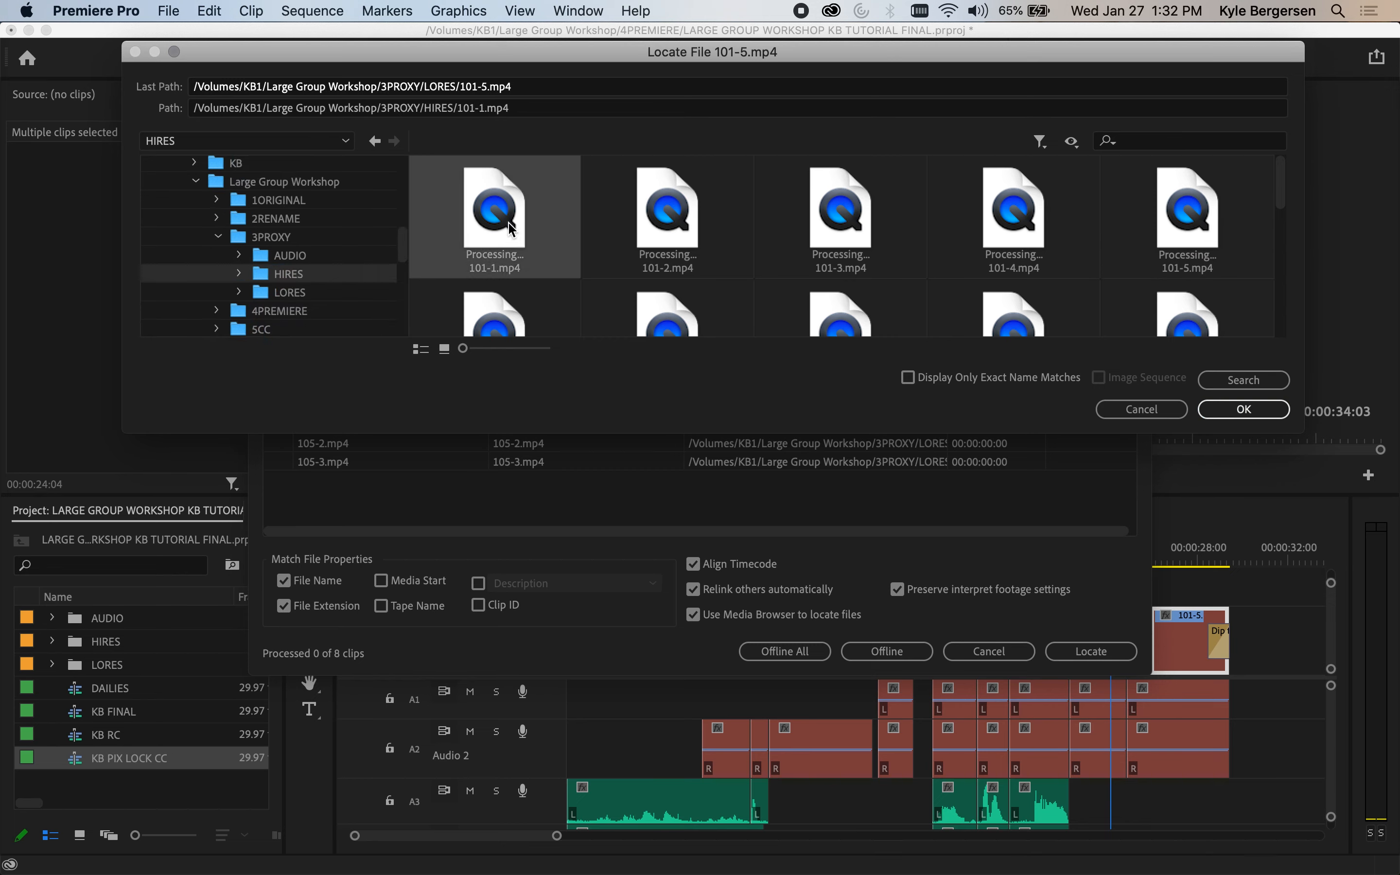
left_click(1245, 410)
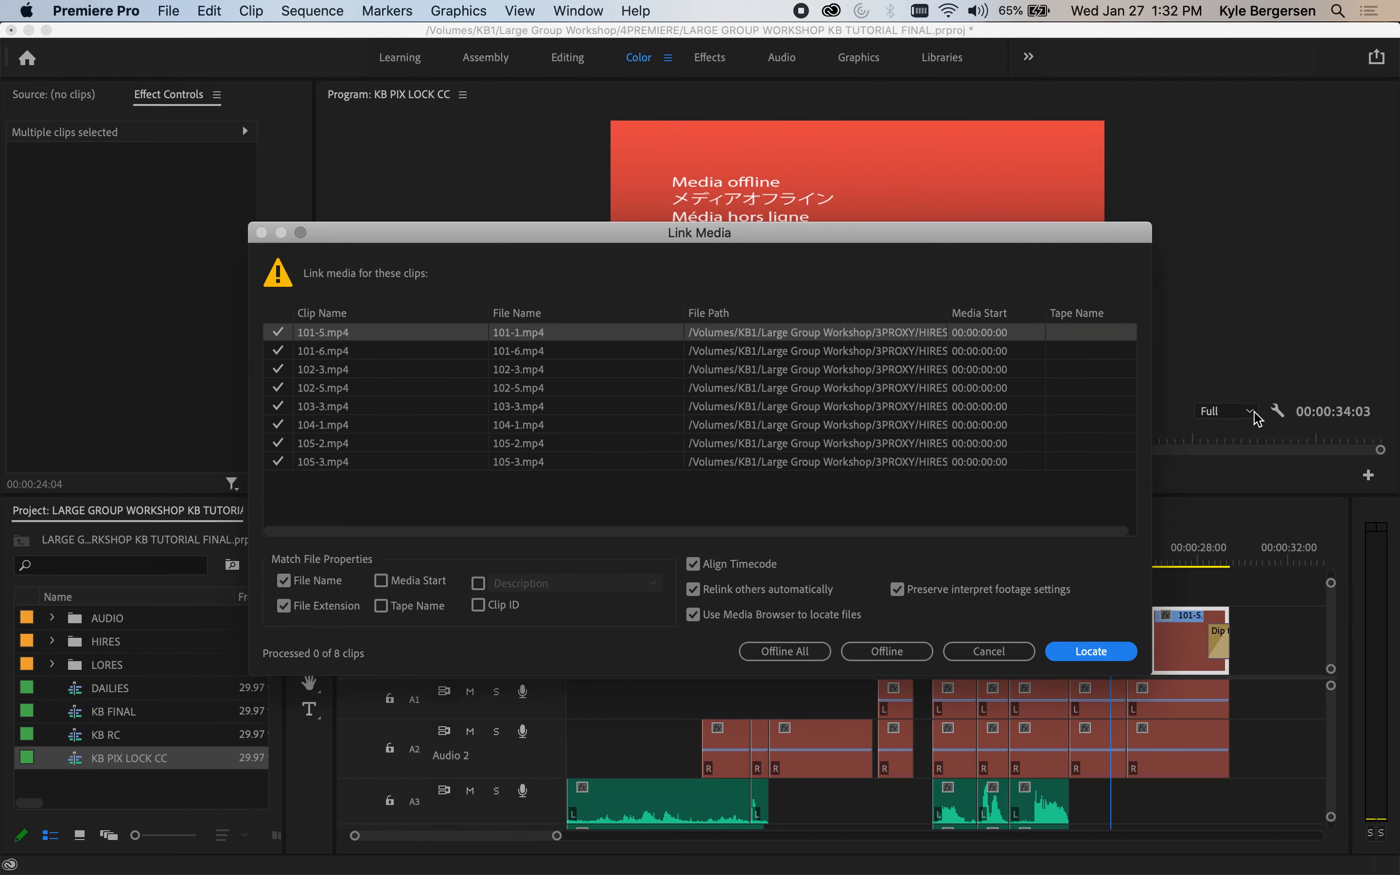
- Make only the last Video 1 clip, 101-5.mp4, offline, keeping its media files on disk
left_click_drag(1162, 563, 546, 589)
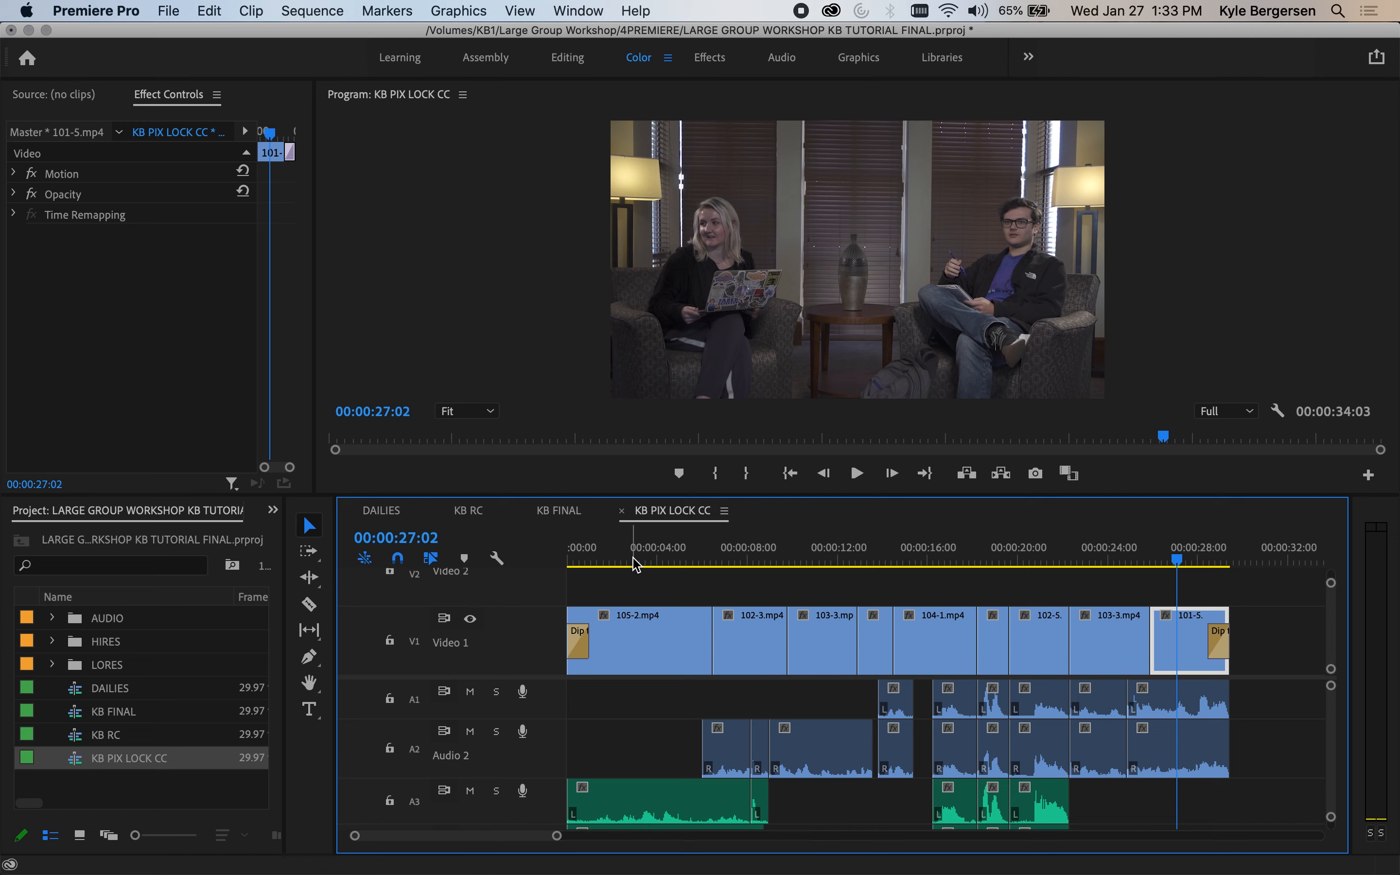
key("Up")
right_click(1185, 646)
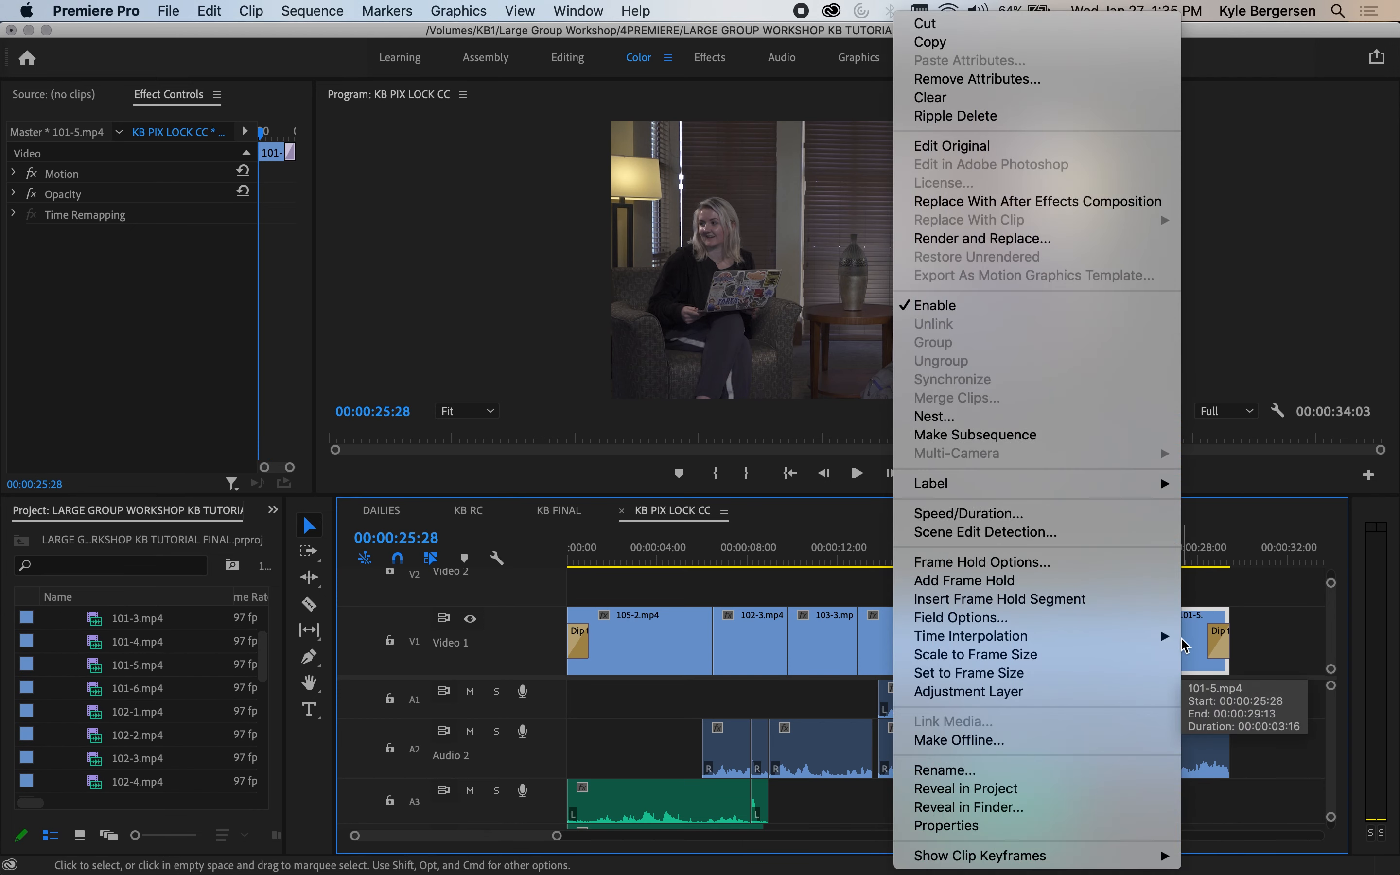
mouse_move(1016, 488)
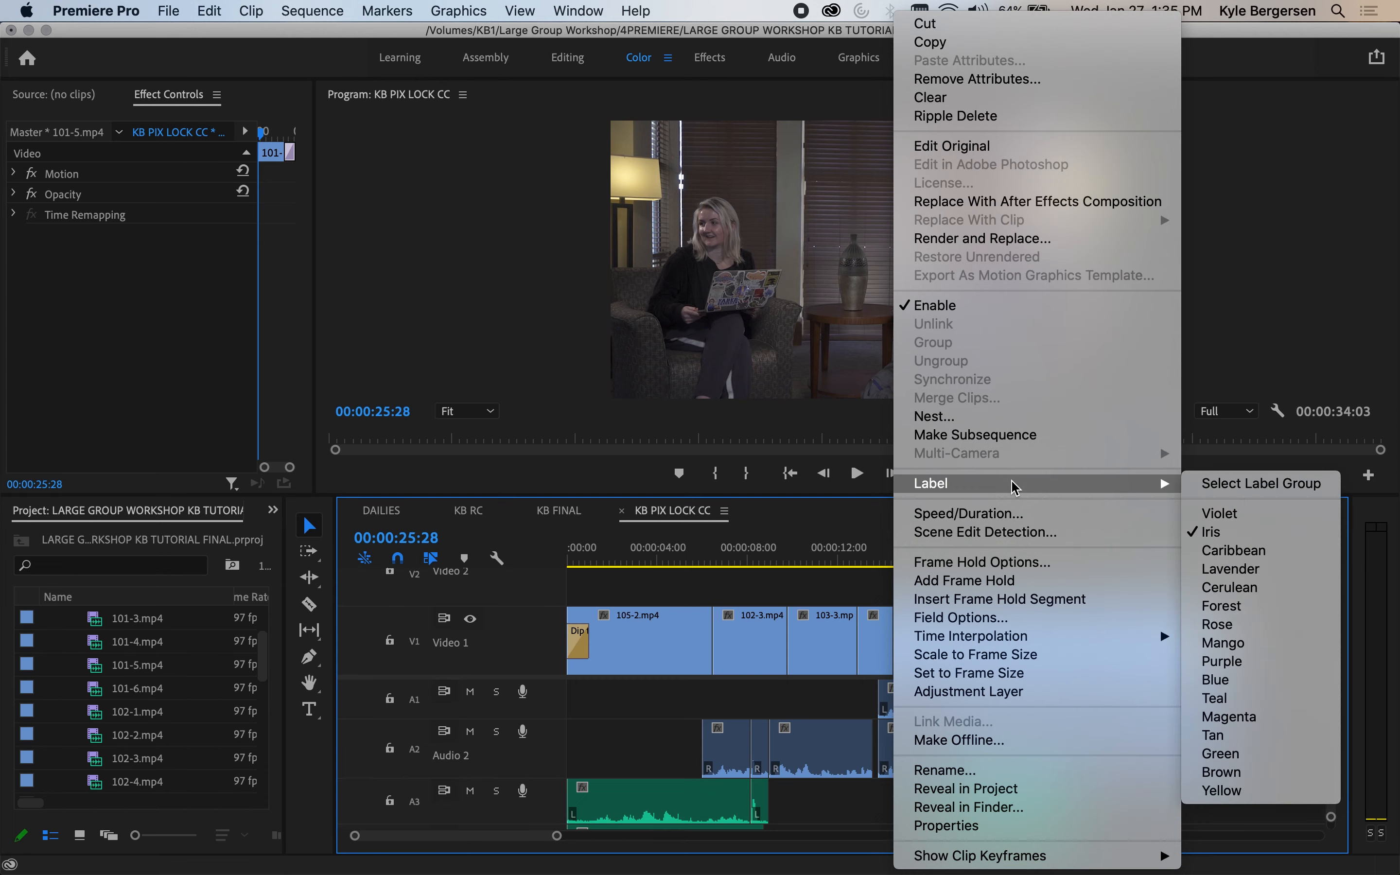
left_click(1014, 741)
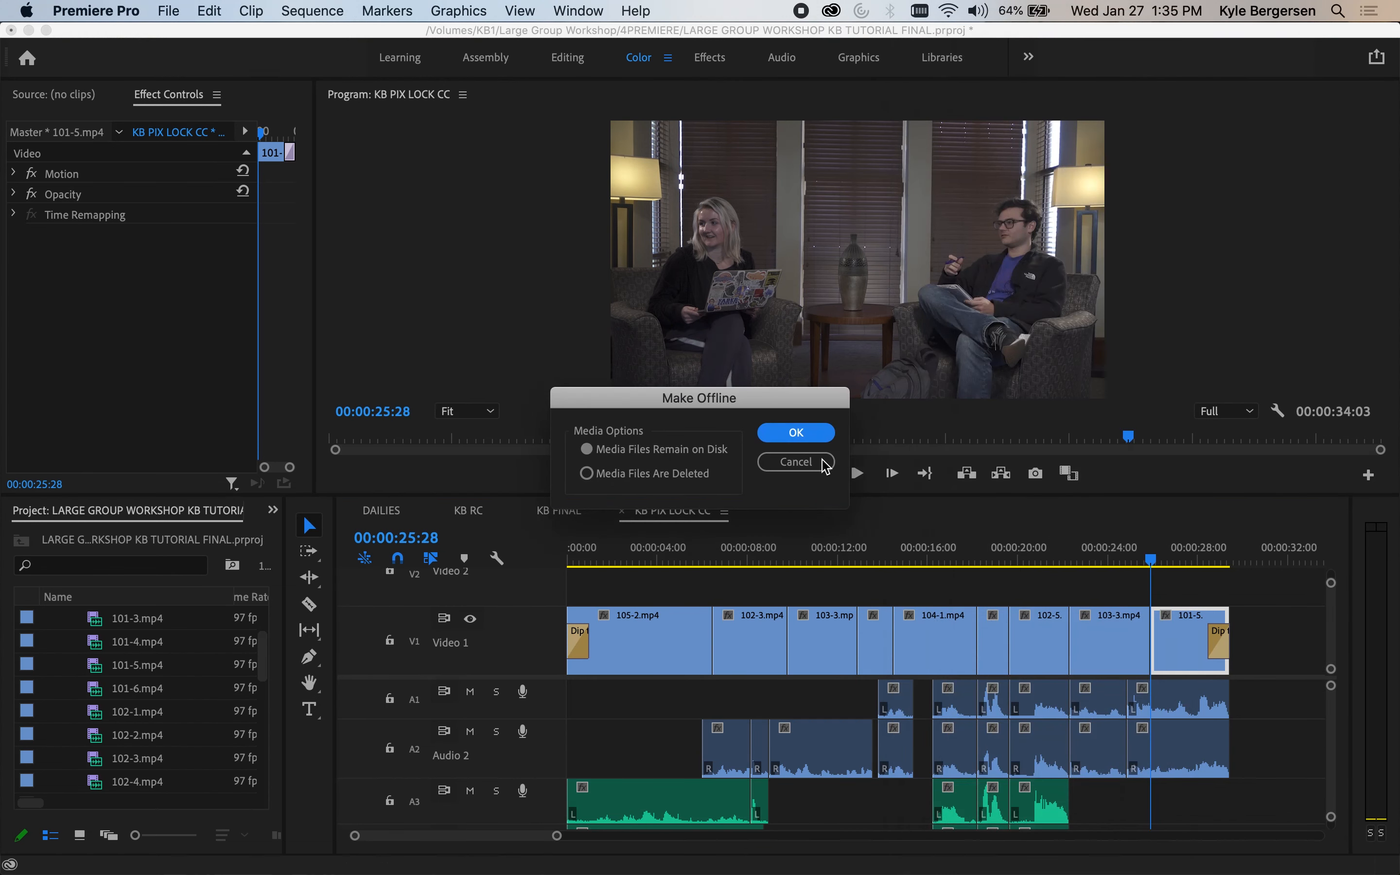
left_click(800, 441)
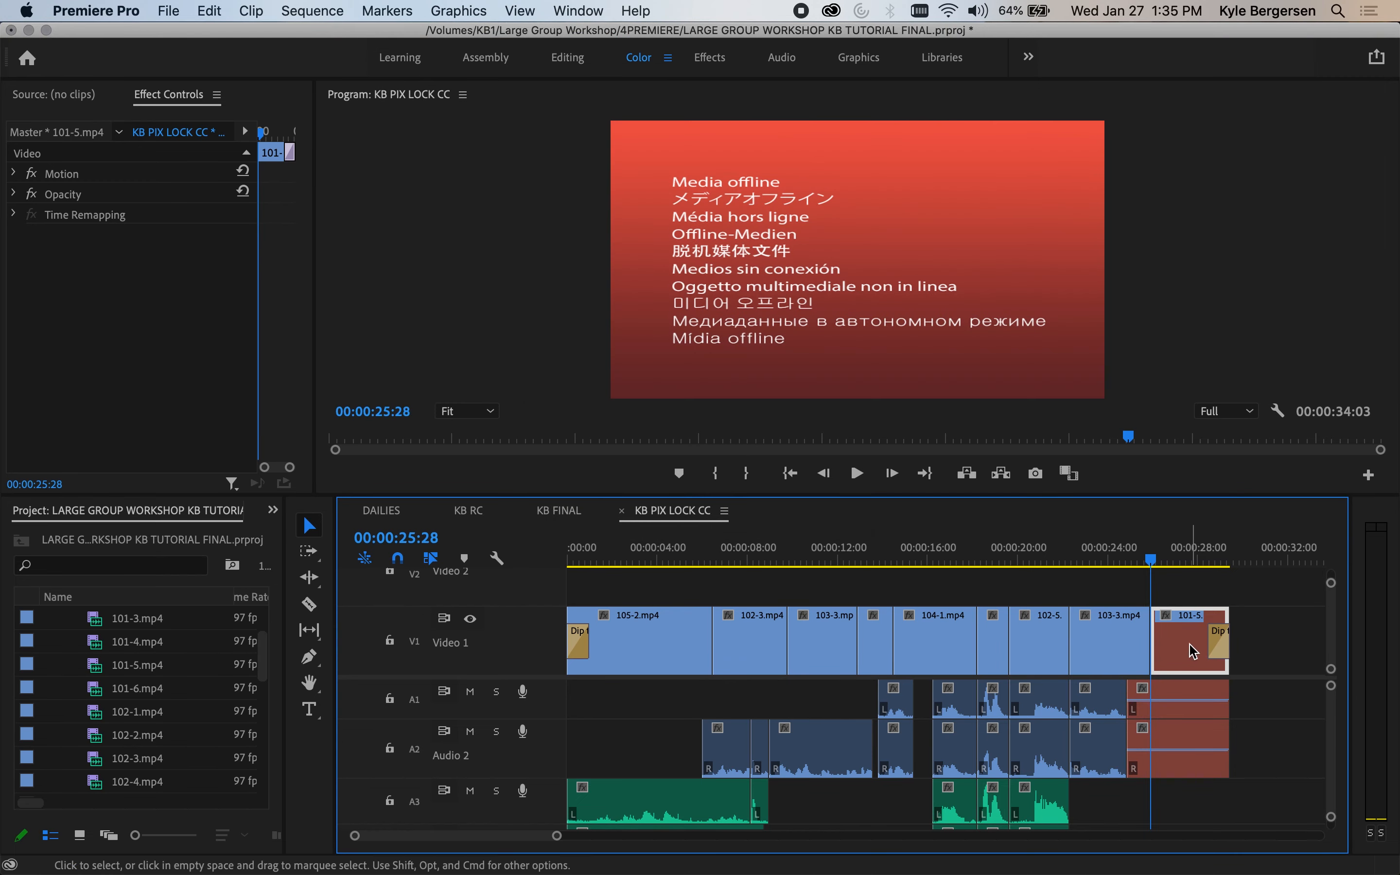
- Relink the offline 101-5.mp4 clip to 101-5.mp4 in the 3PROXY/HIRES folder
key("=")
key("=")
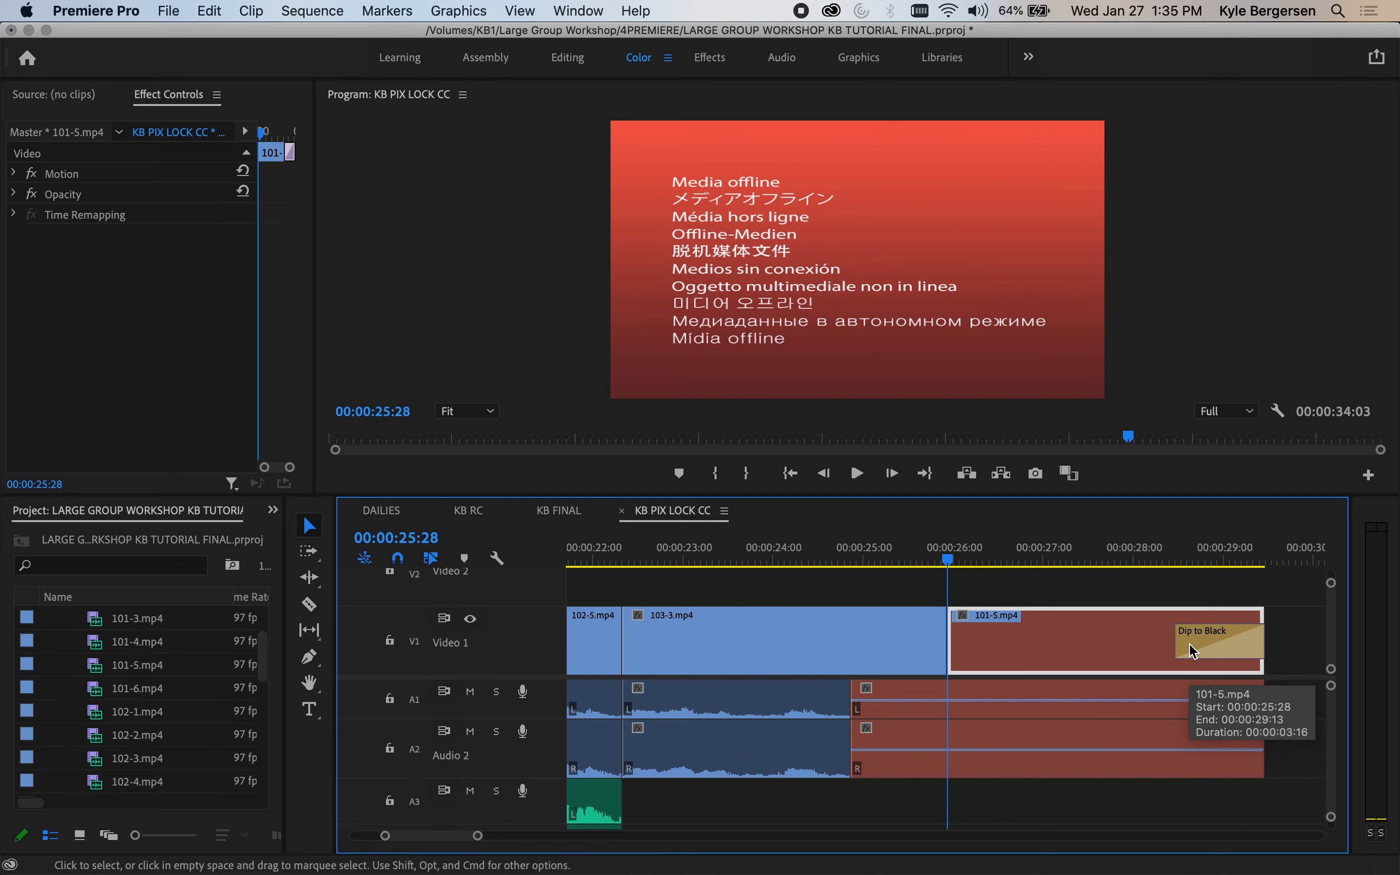
right_click(1072, 648)
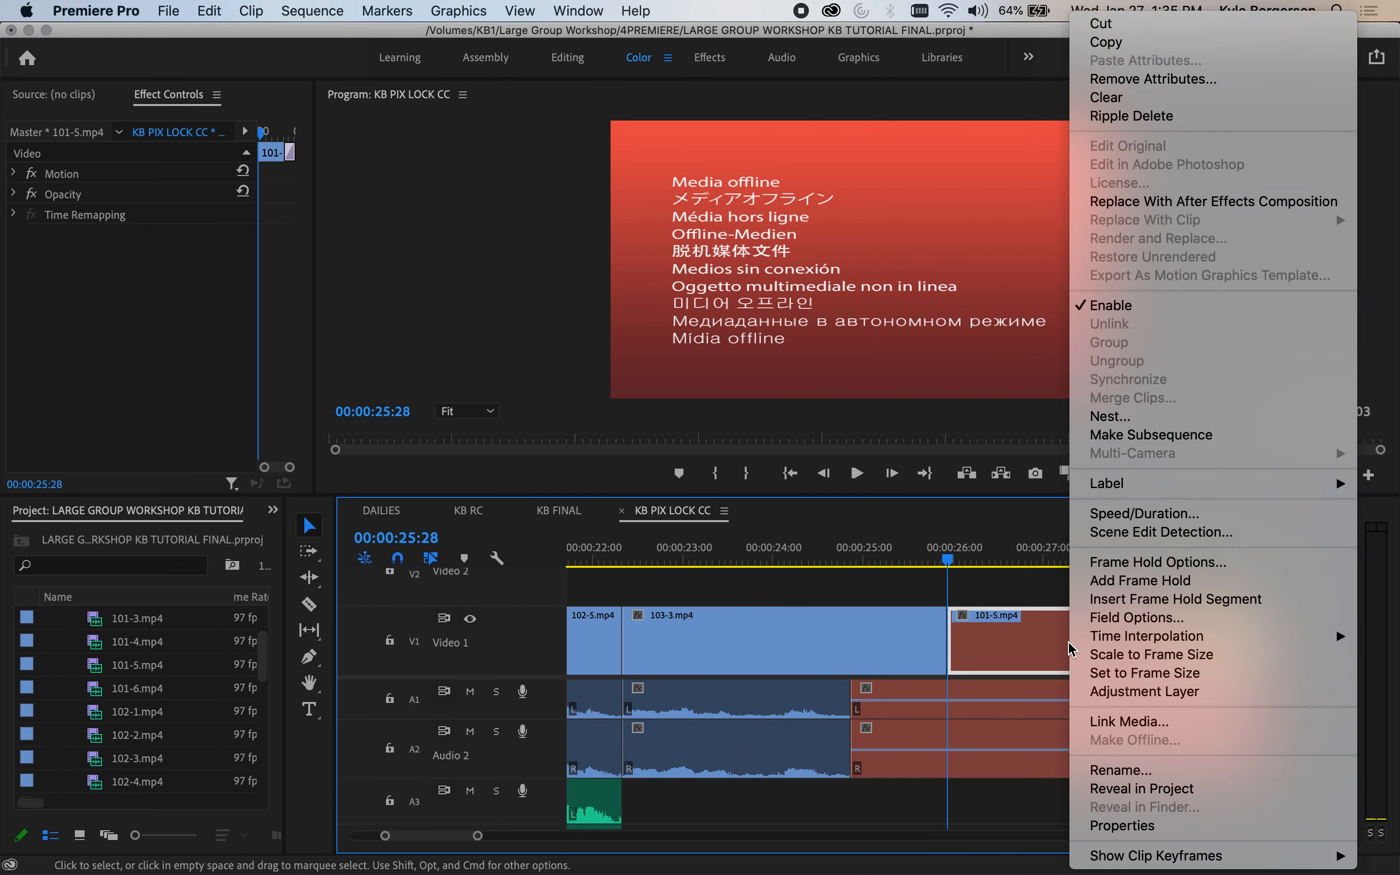
left_click(1136, 724)
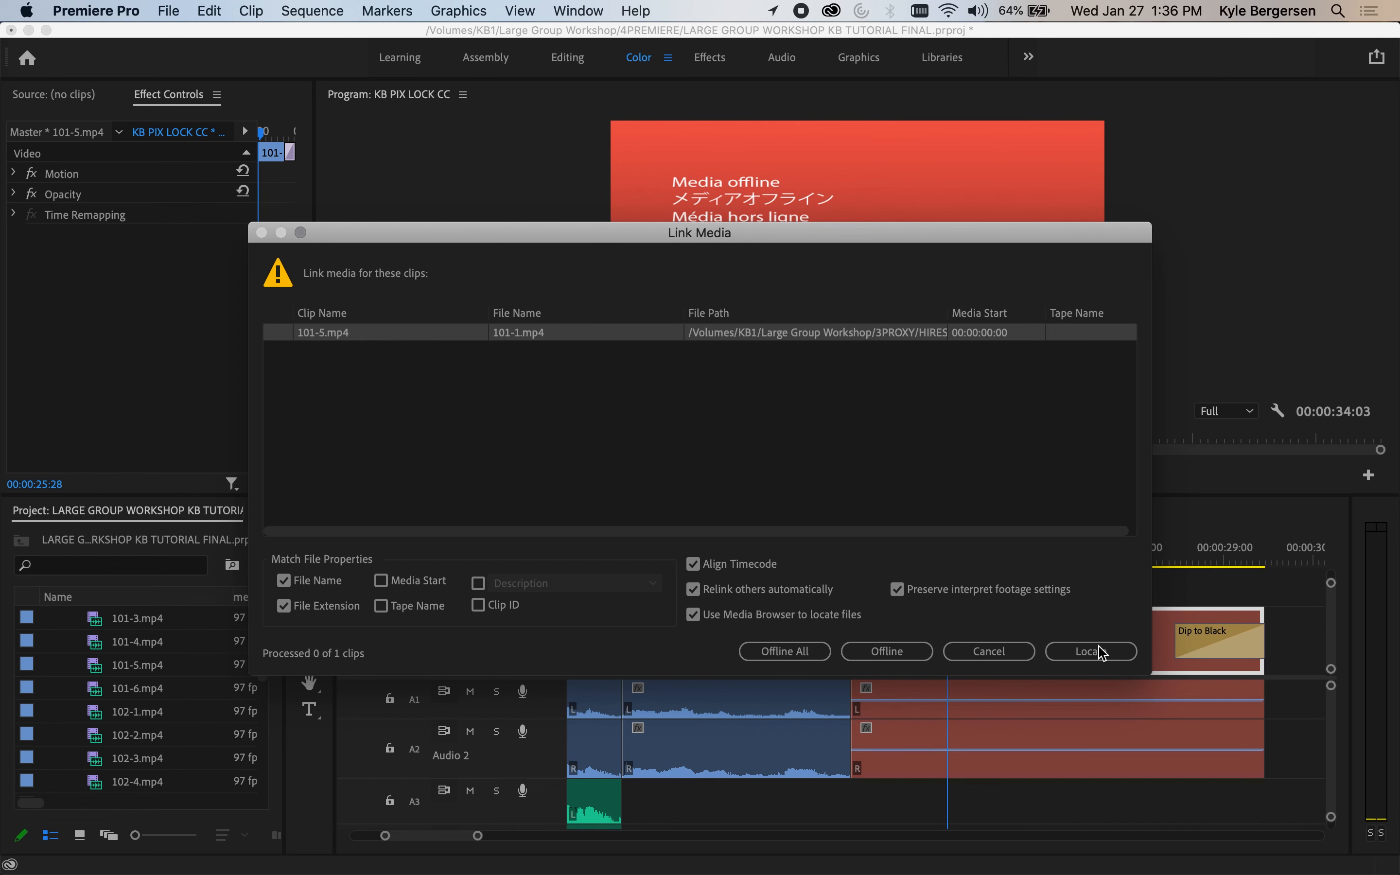
left_click(1102, 653)
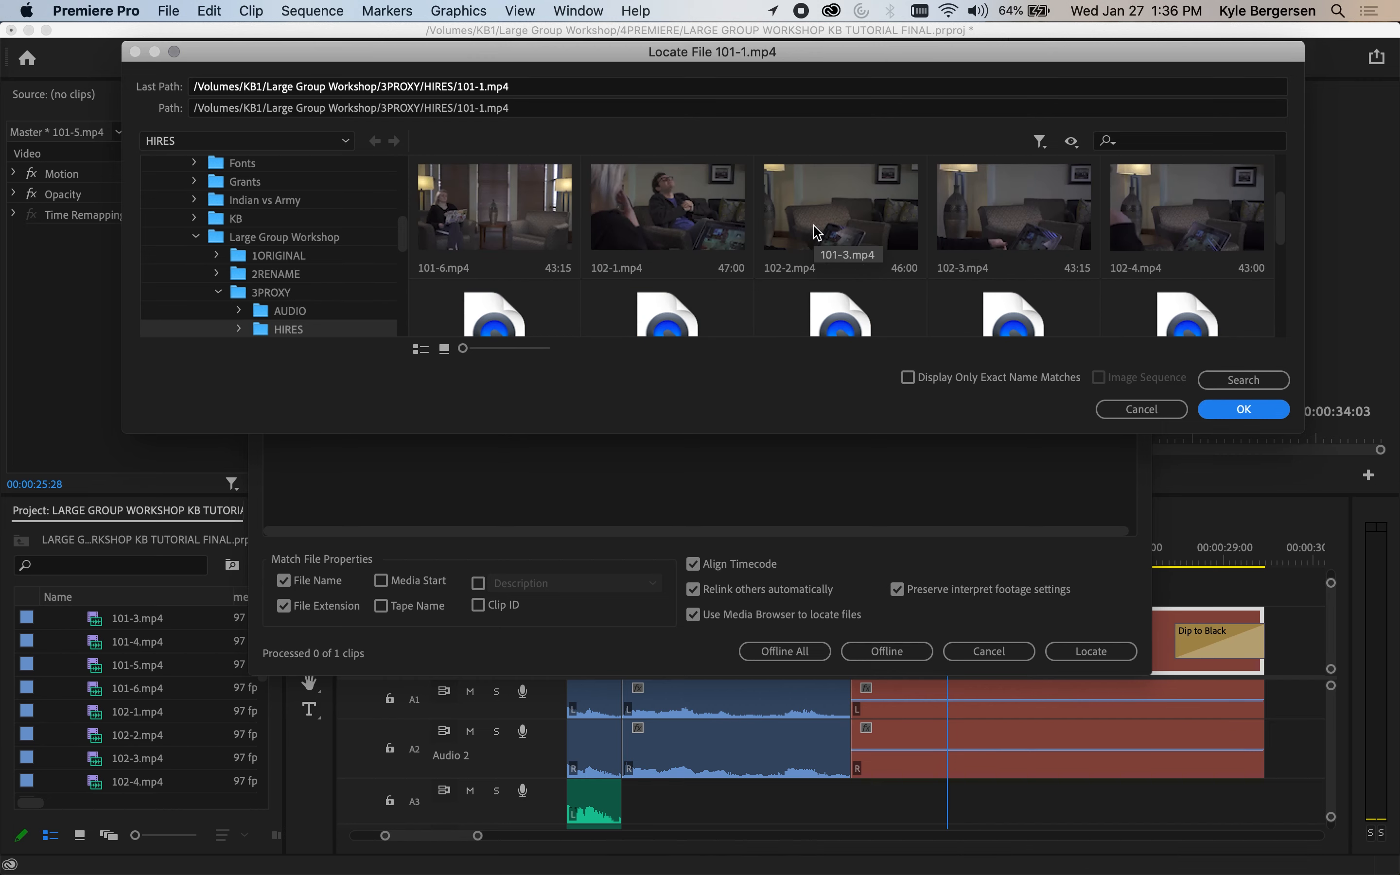
left_click(1174, 197)
left_click(1242, 418)
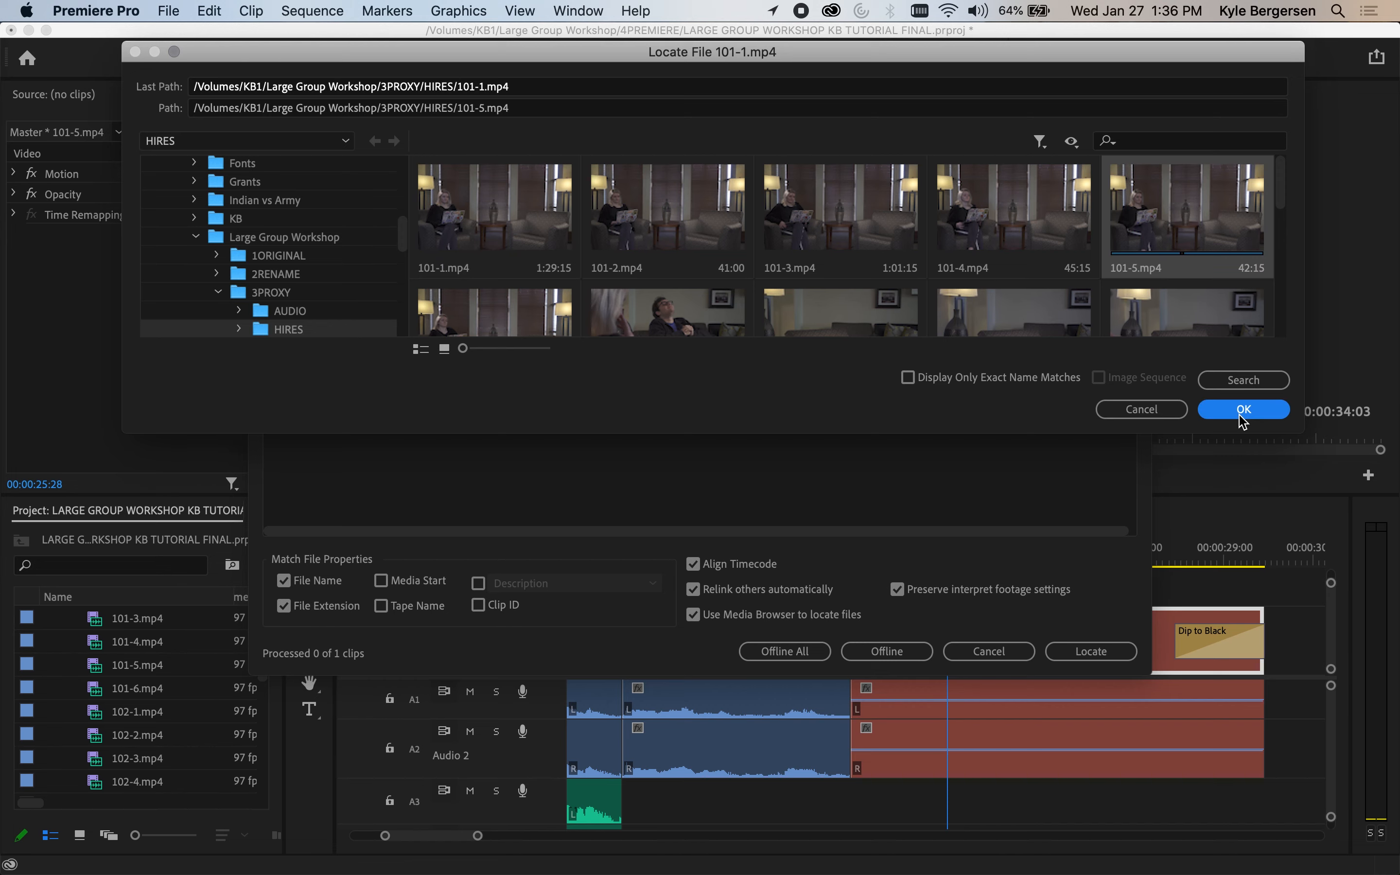
left_click(1242, 411)
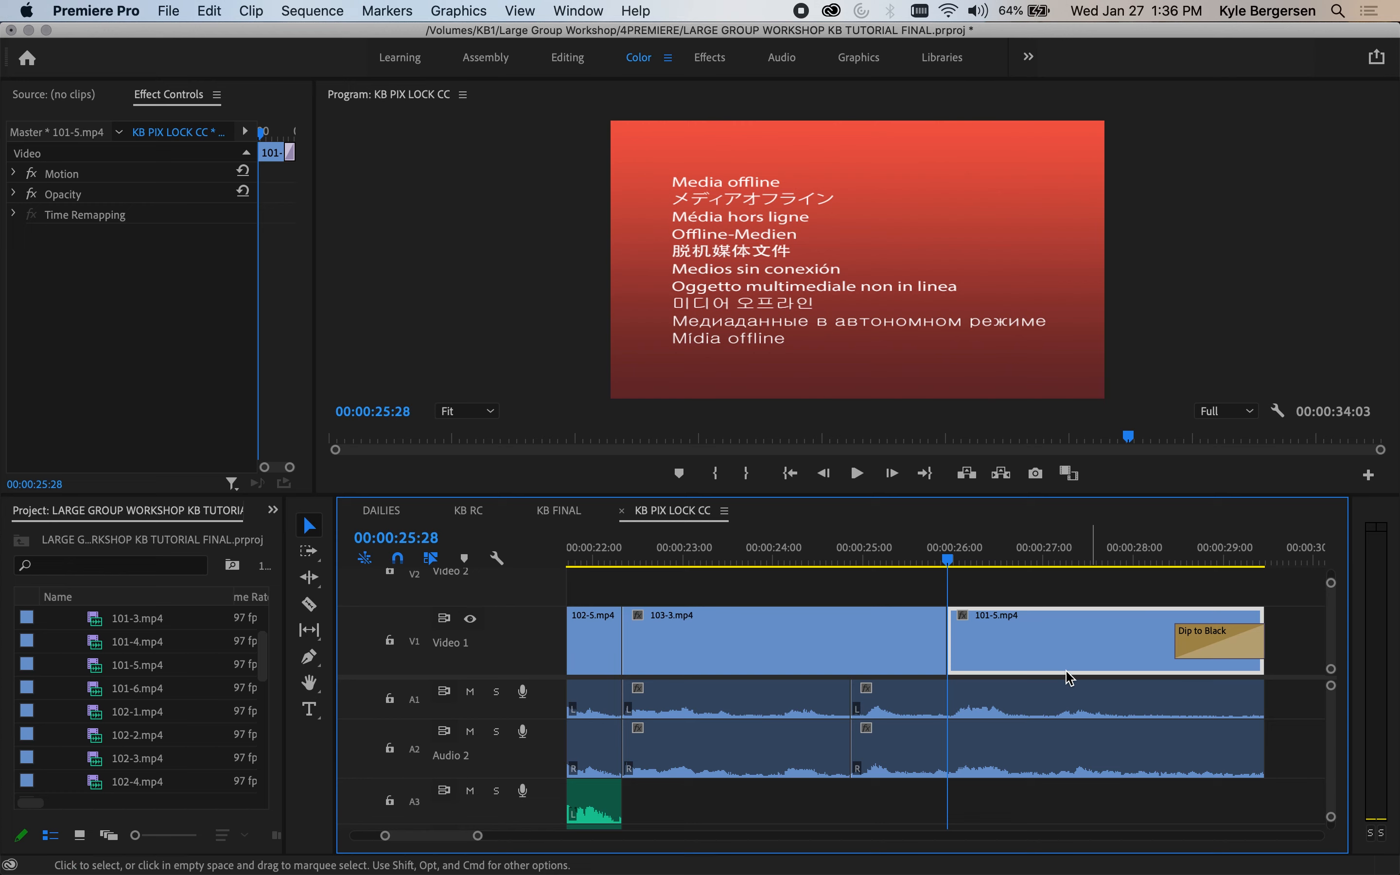
- Check the relinked footage at the start of the last clip and near the beginning of the full sequence
left_click_drag(950, 565, 973, 568)
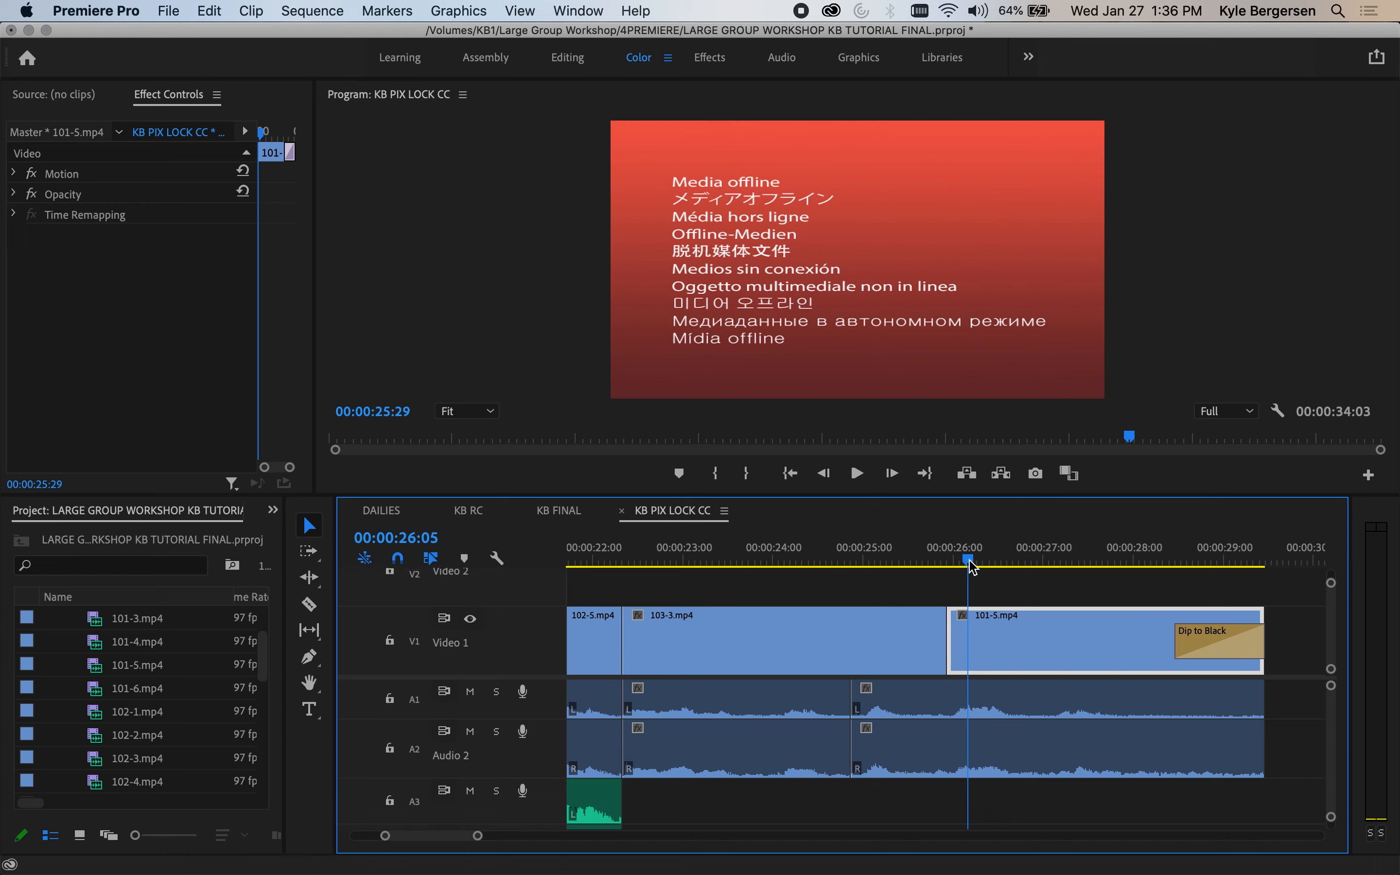
left_click_drag(973, 568, 961, 598)
key("backslash")
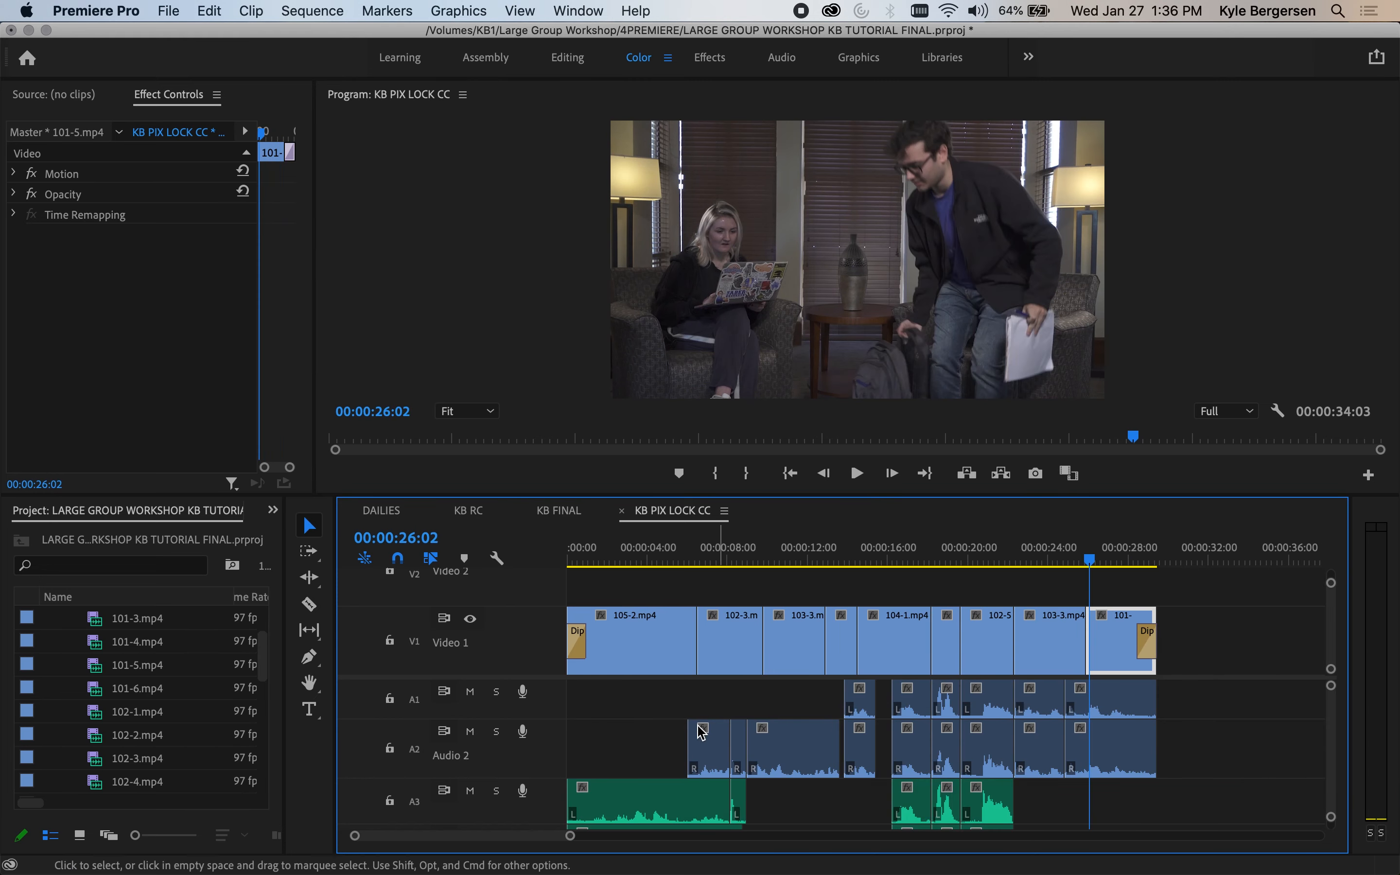
left_click(636, 557)
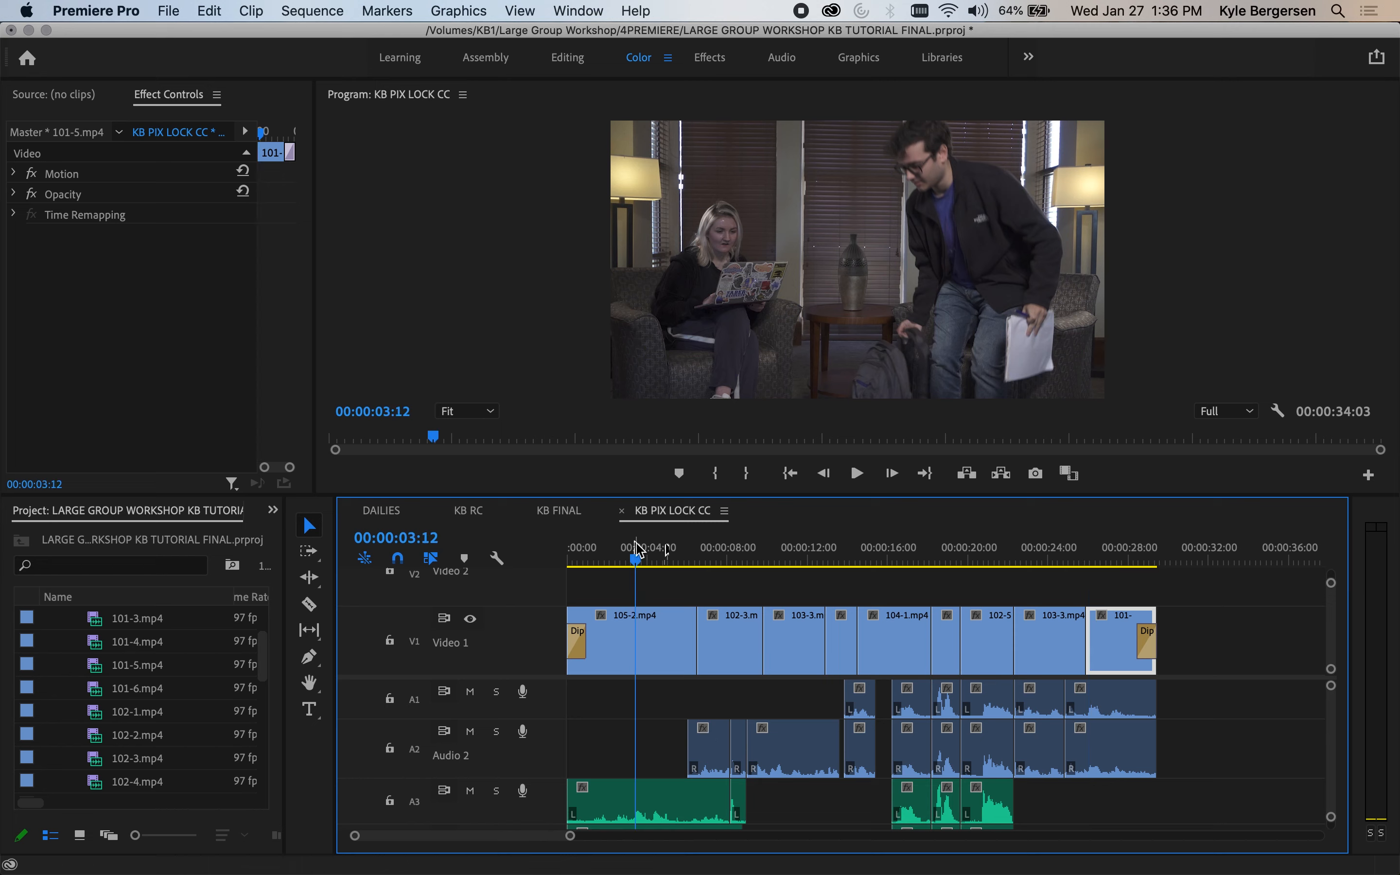
- Select the short 101-6.mp4 clip on Video 1, display the Lumetri Color panel, and widen it until its sliders are fully usable
left_click(667, 650)
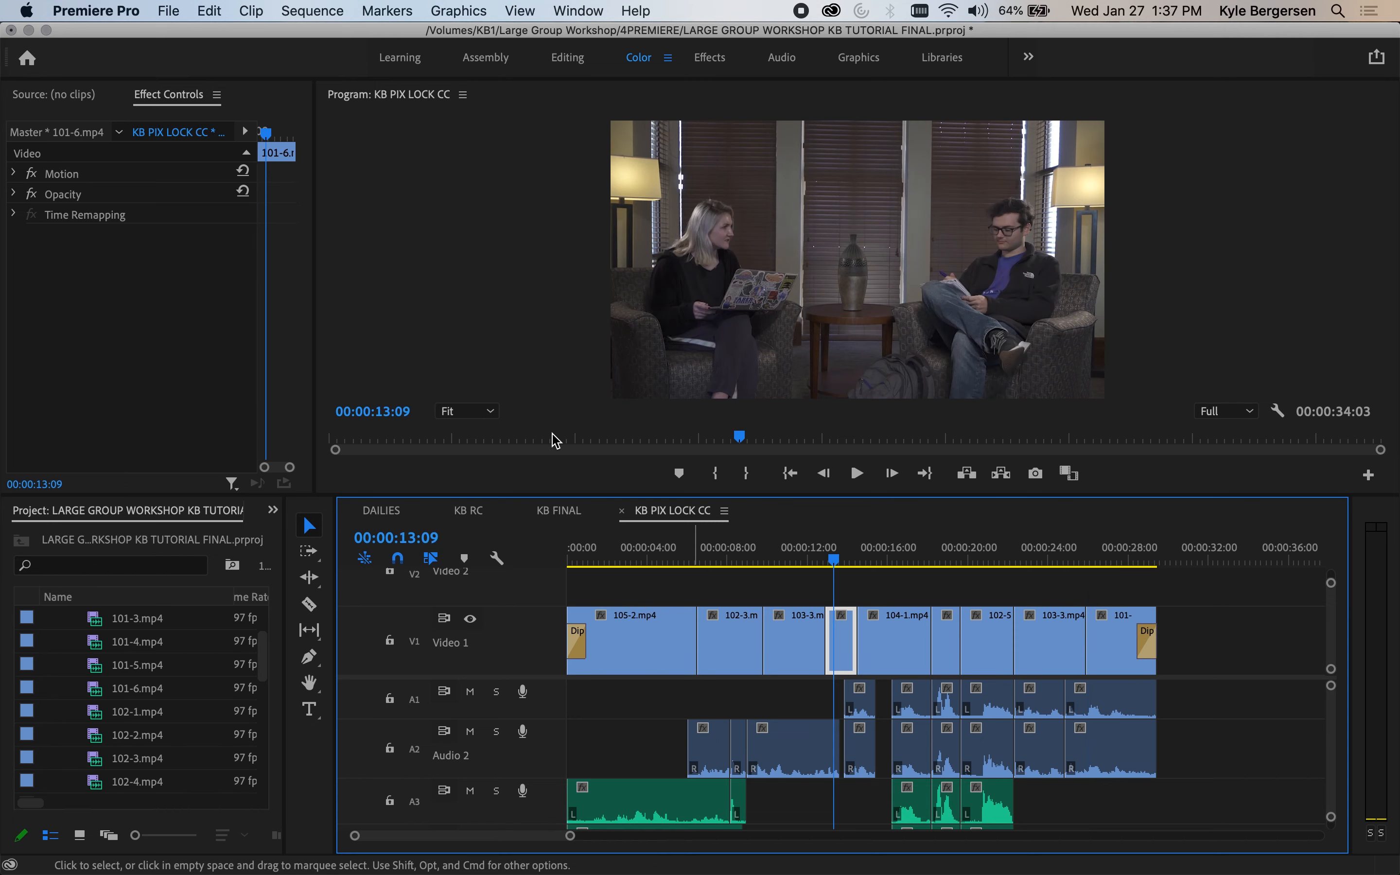
left_click(171, 101)
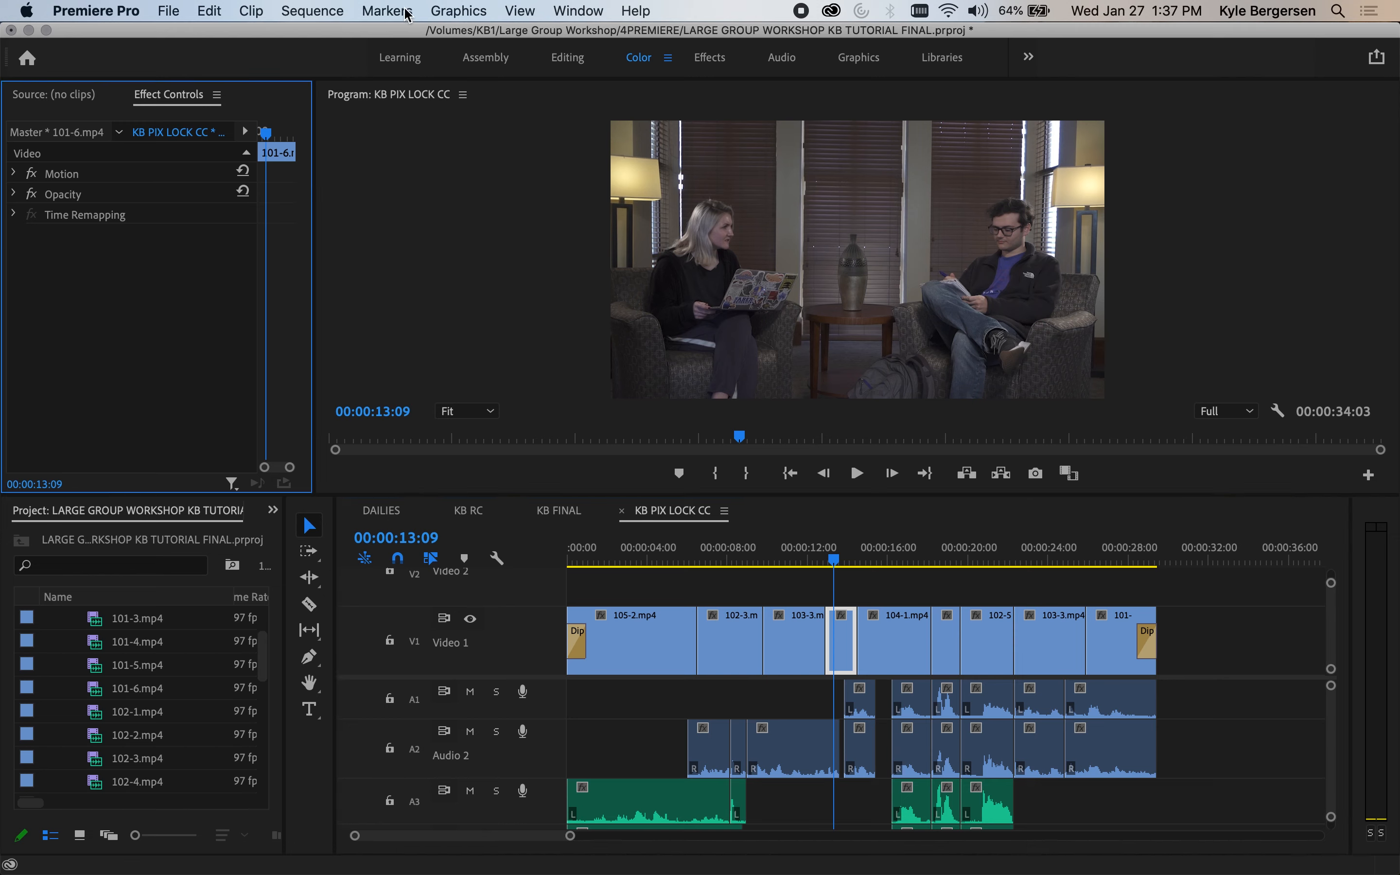
left_click(579, 10)
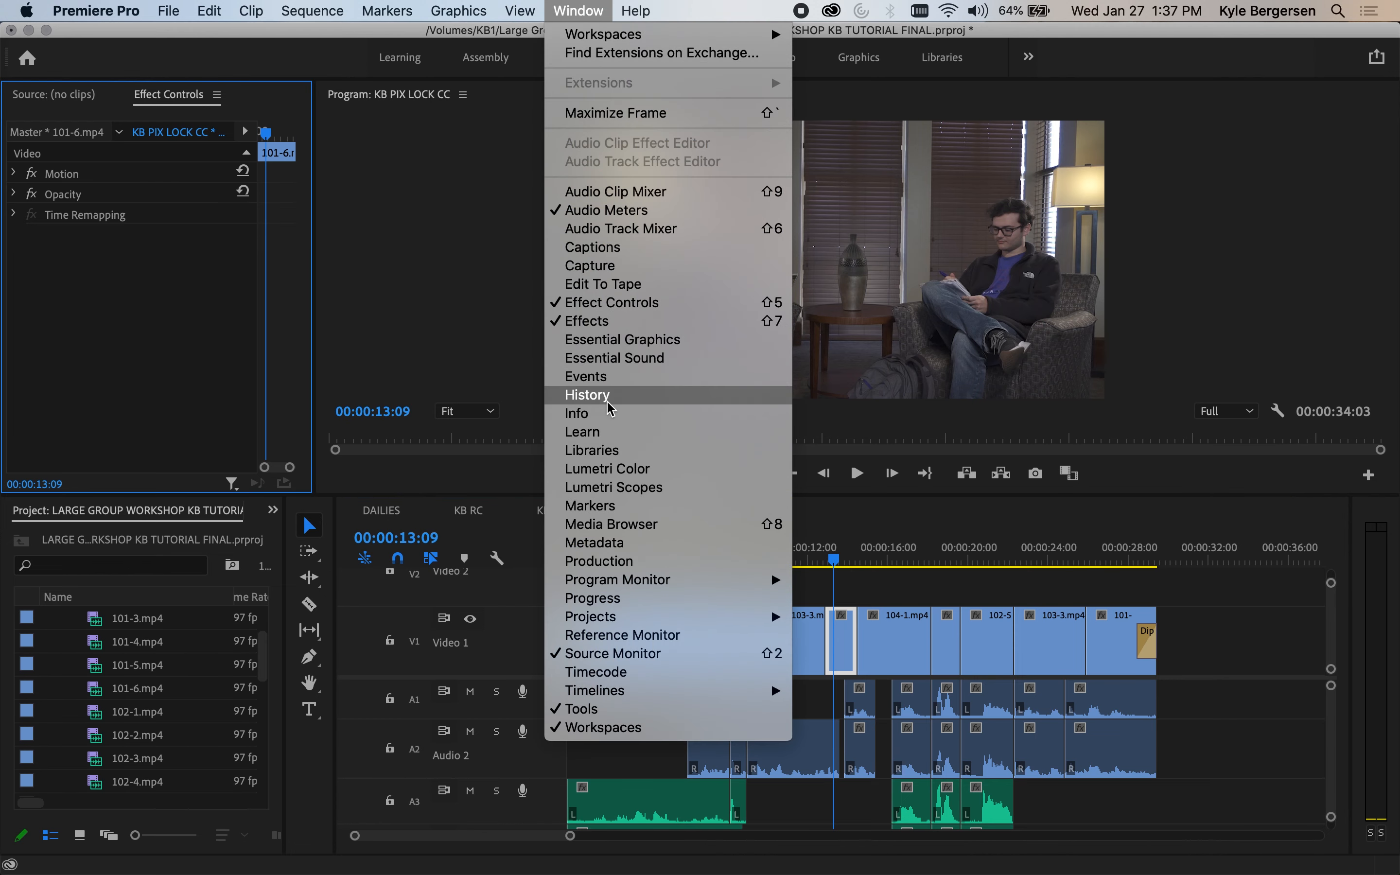
left_click(613, 468)
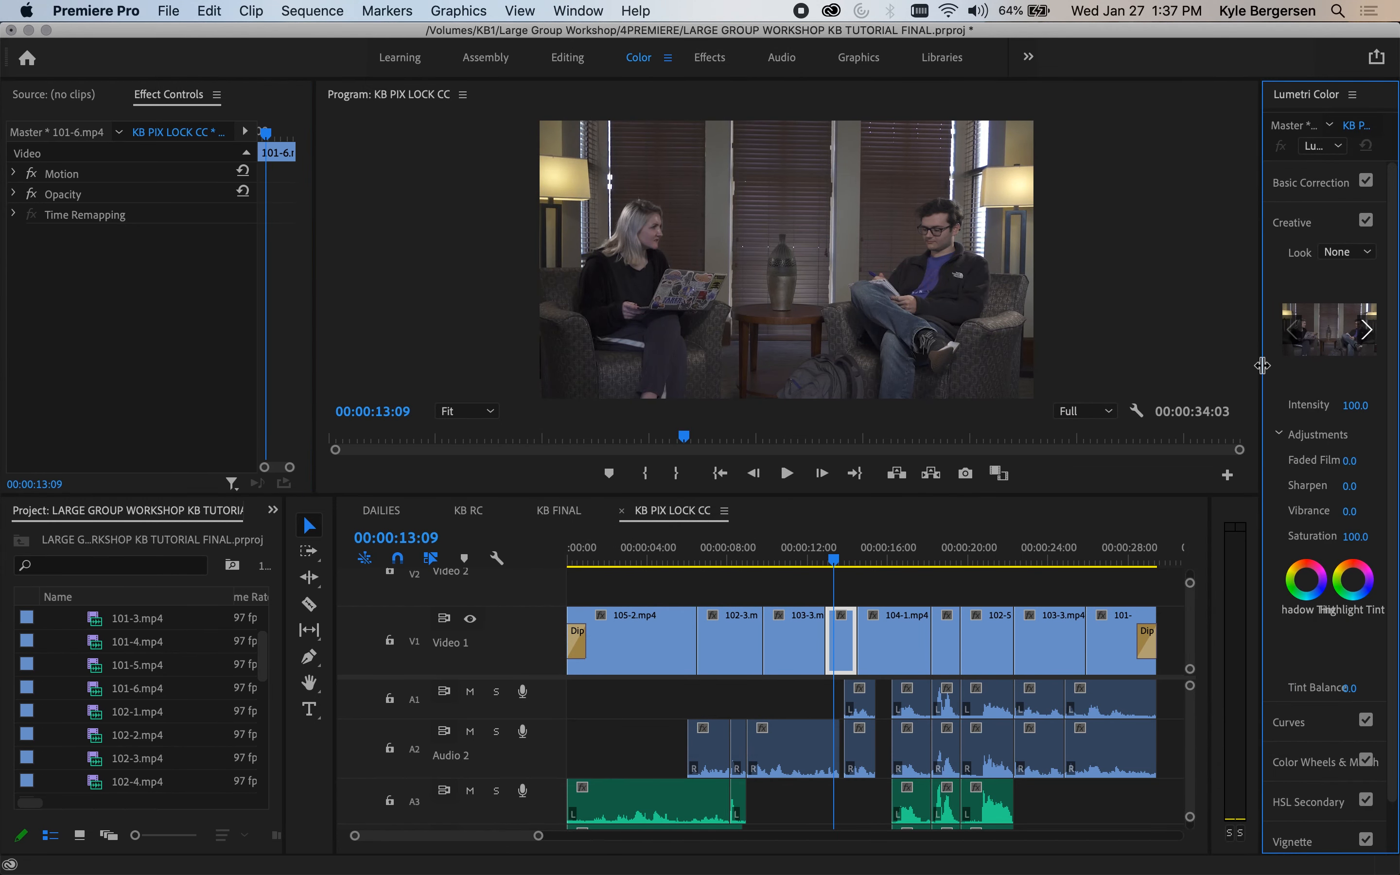
left_click_drag(1263, 382, 1028, 394)
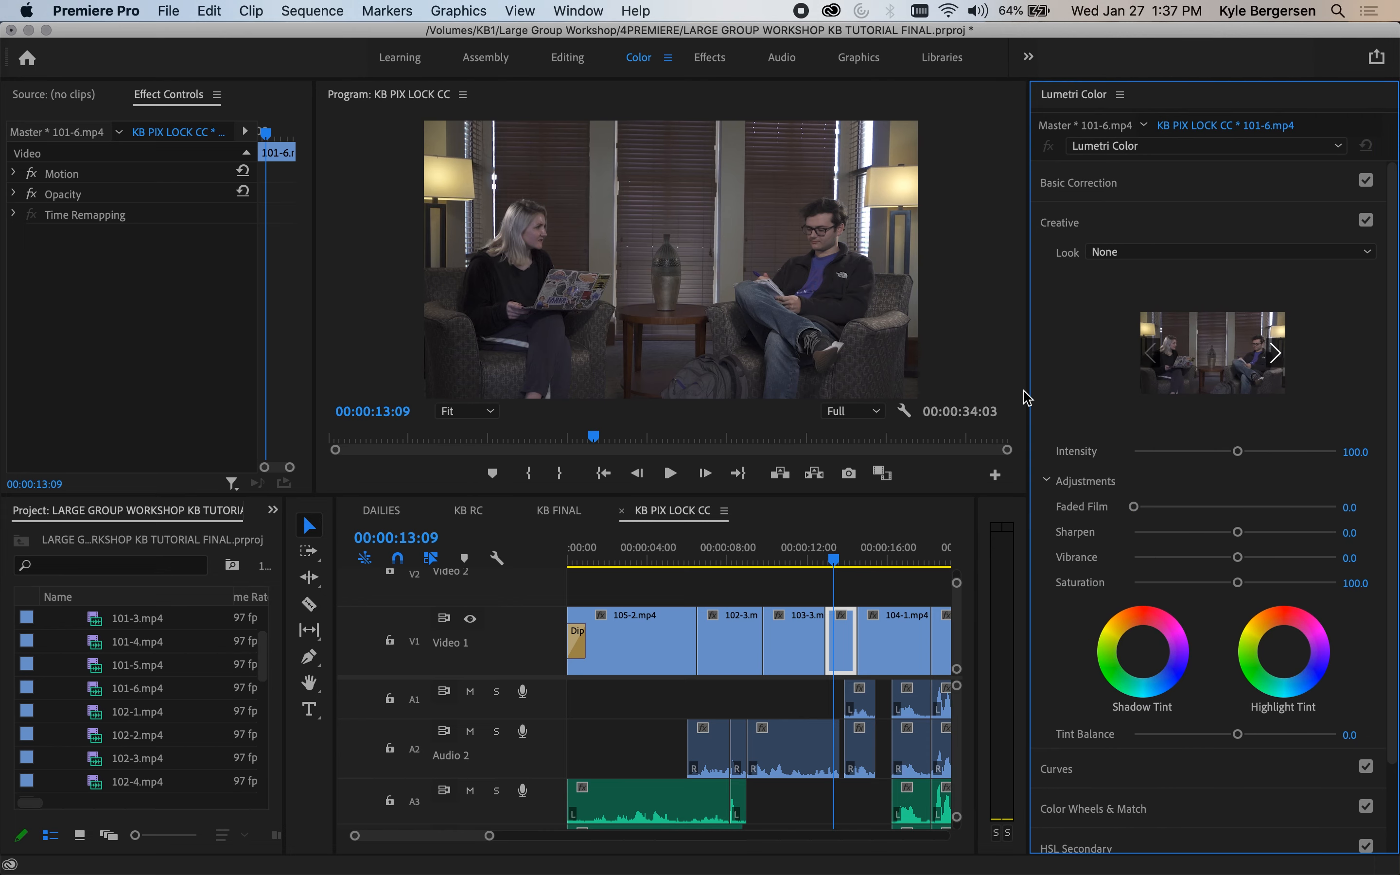
- Display the Lumetri Scopes and enlarge them in width and height, giving the program view more height as well
left_click(849, 635)
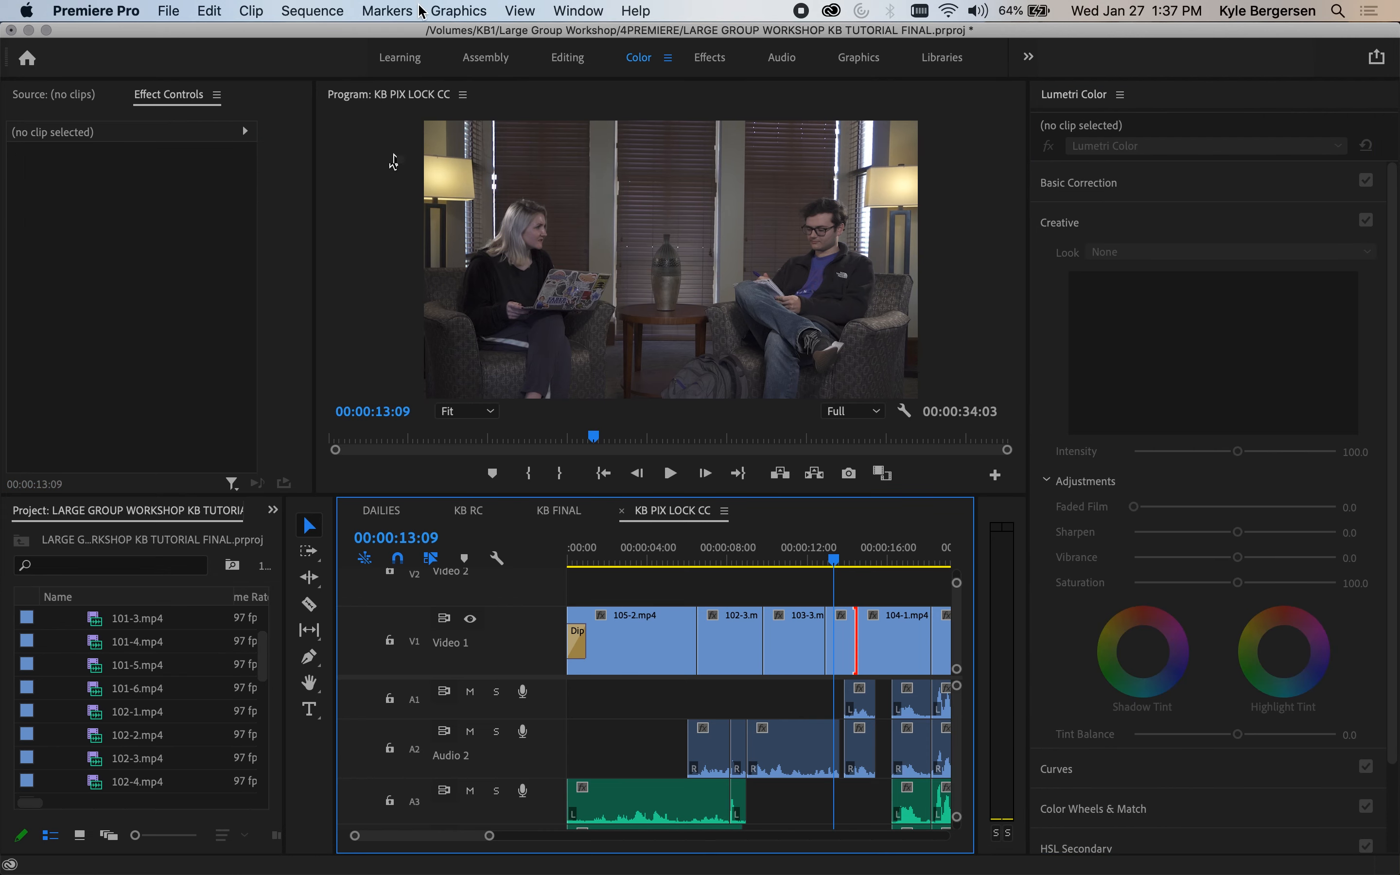
left_click(551, 13)
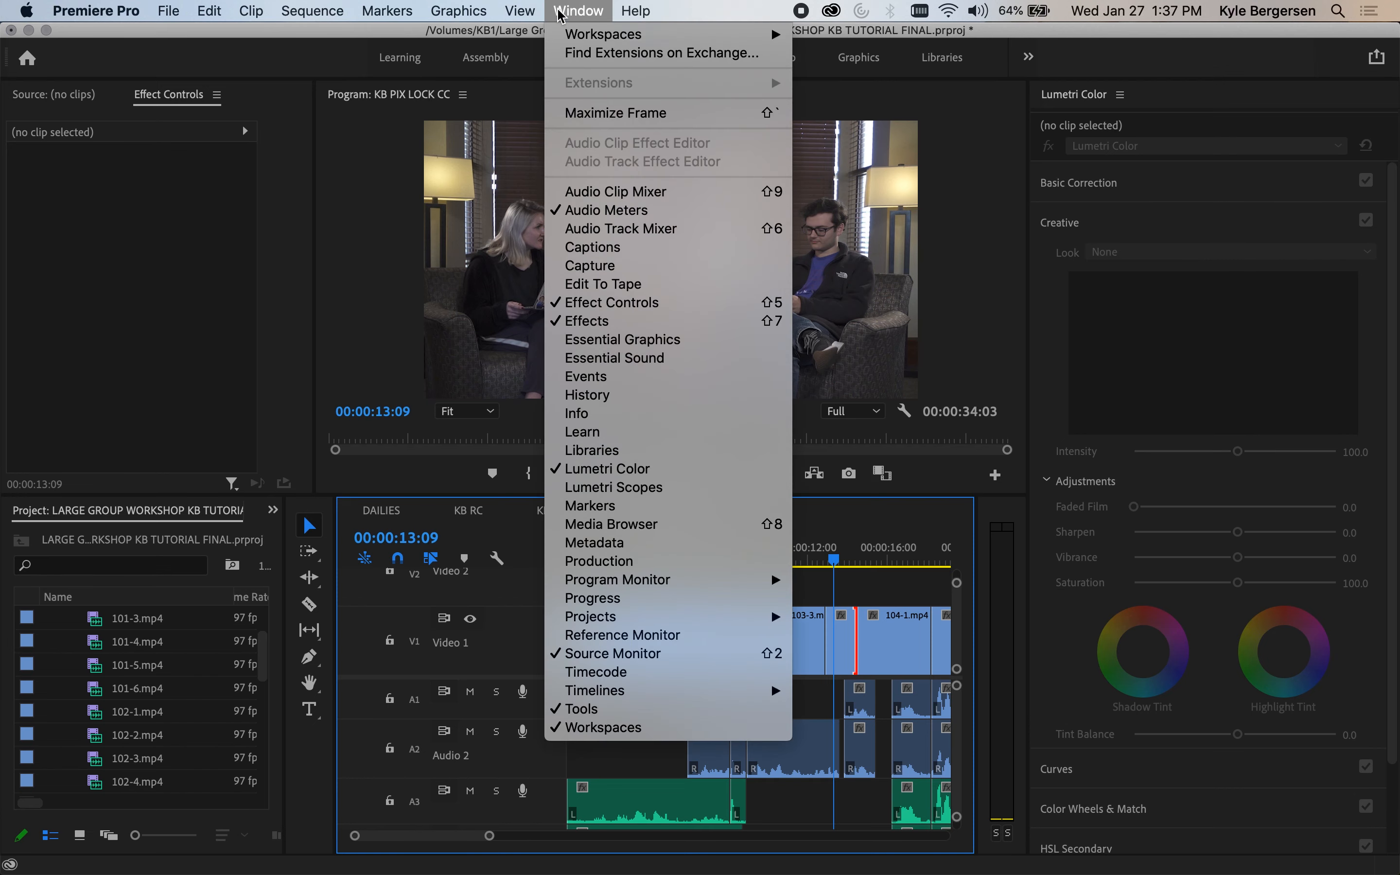
left_click(581, 487)
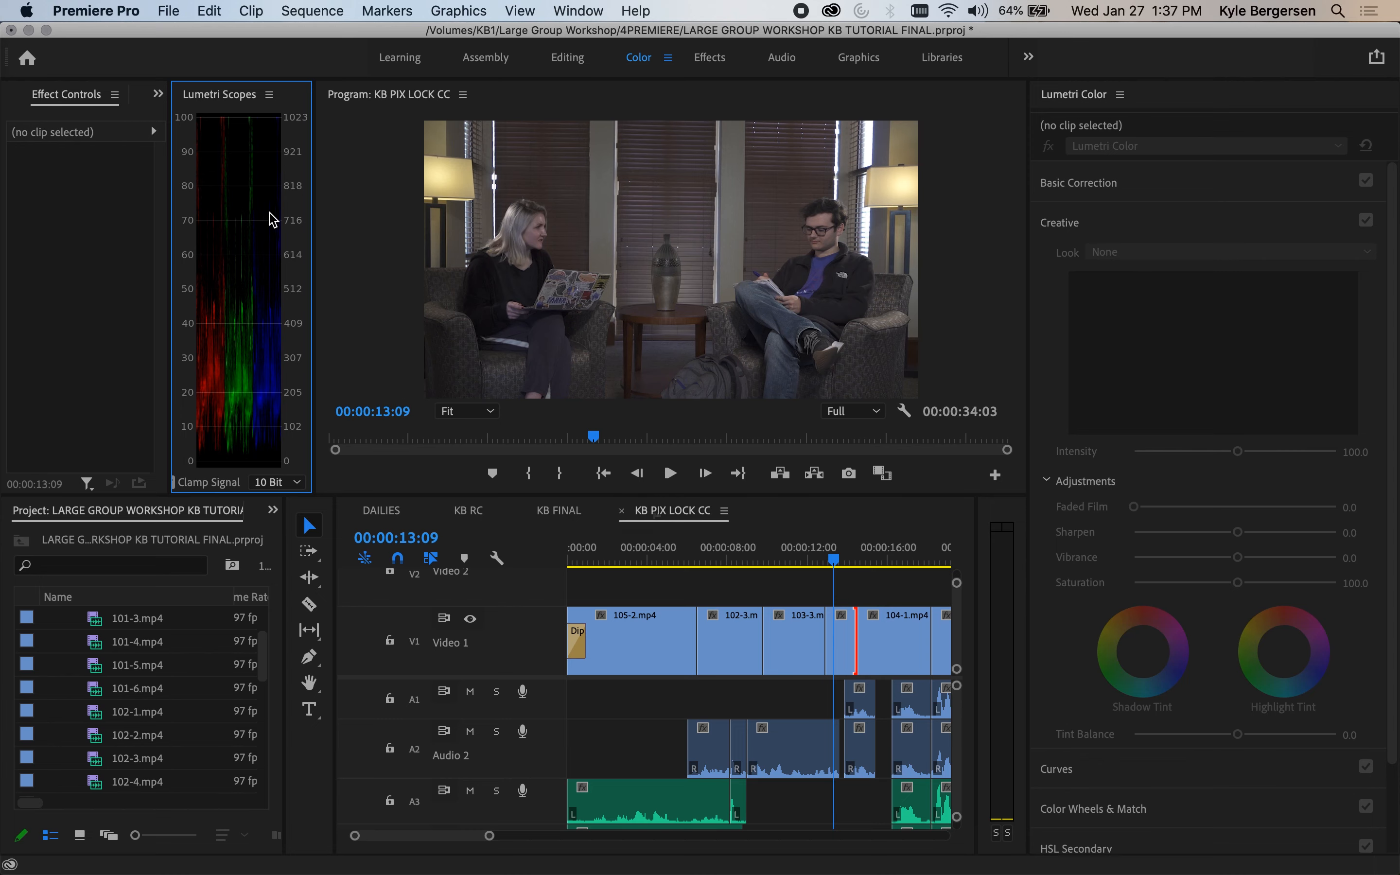
left_click_drag(314, 265, 431, 280)
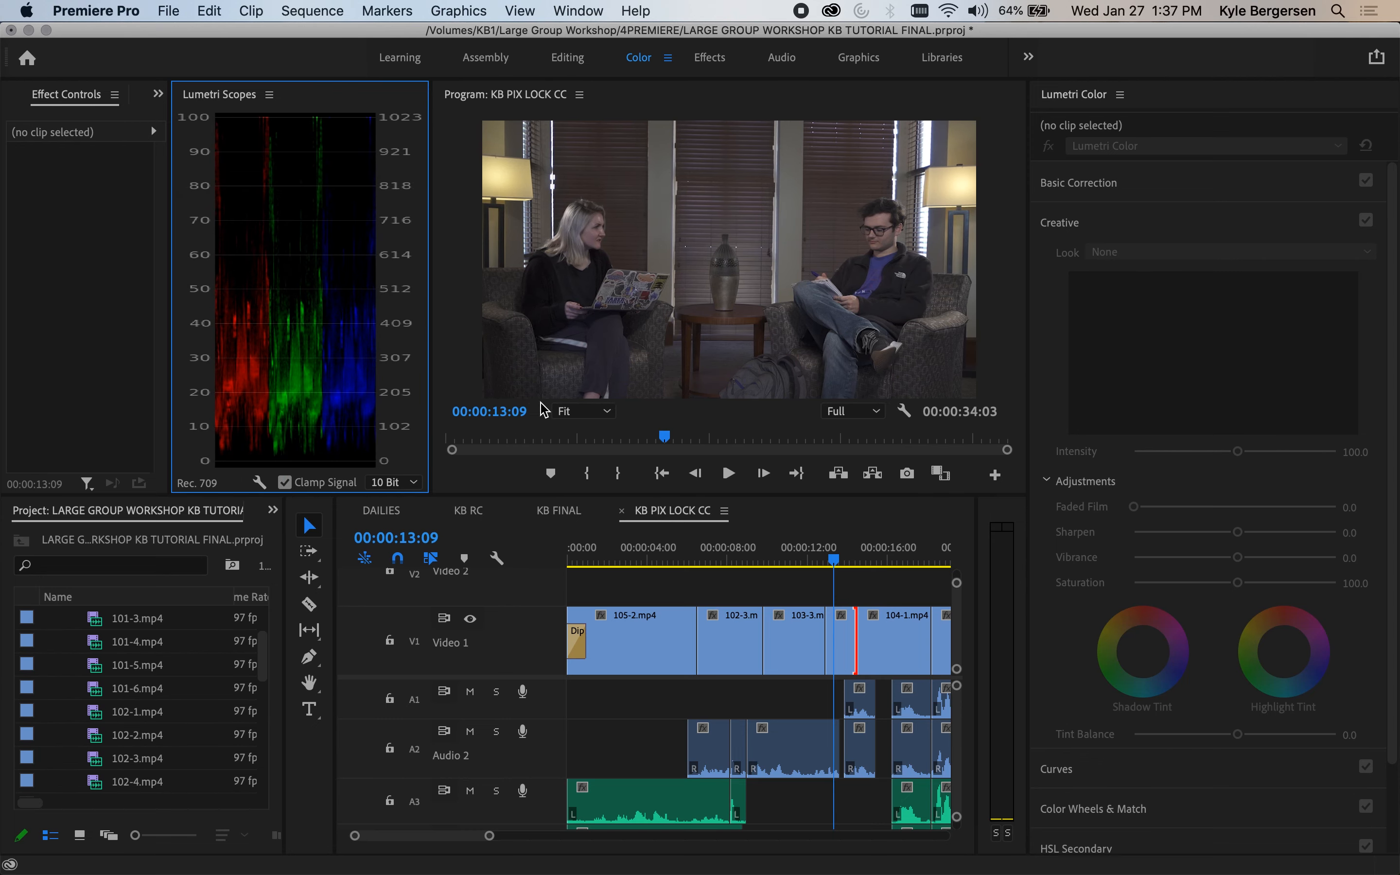
left_click_drag(584, 495, 584, 647)
- Open Basic Correction for the 101-6.mp4 clip and sample its white balance from the lampshade beside the man
left_click(843, 751)
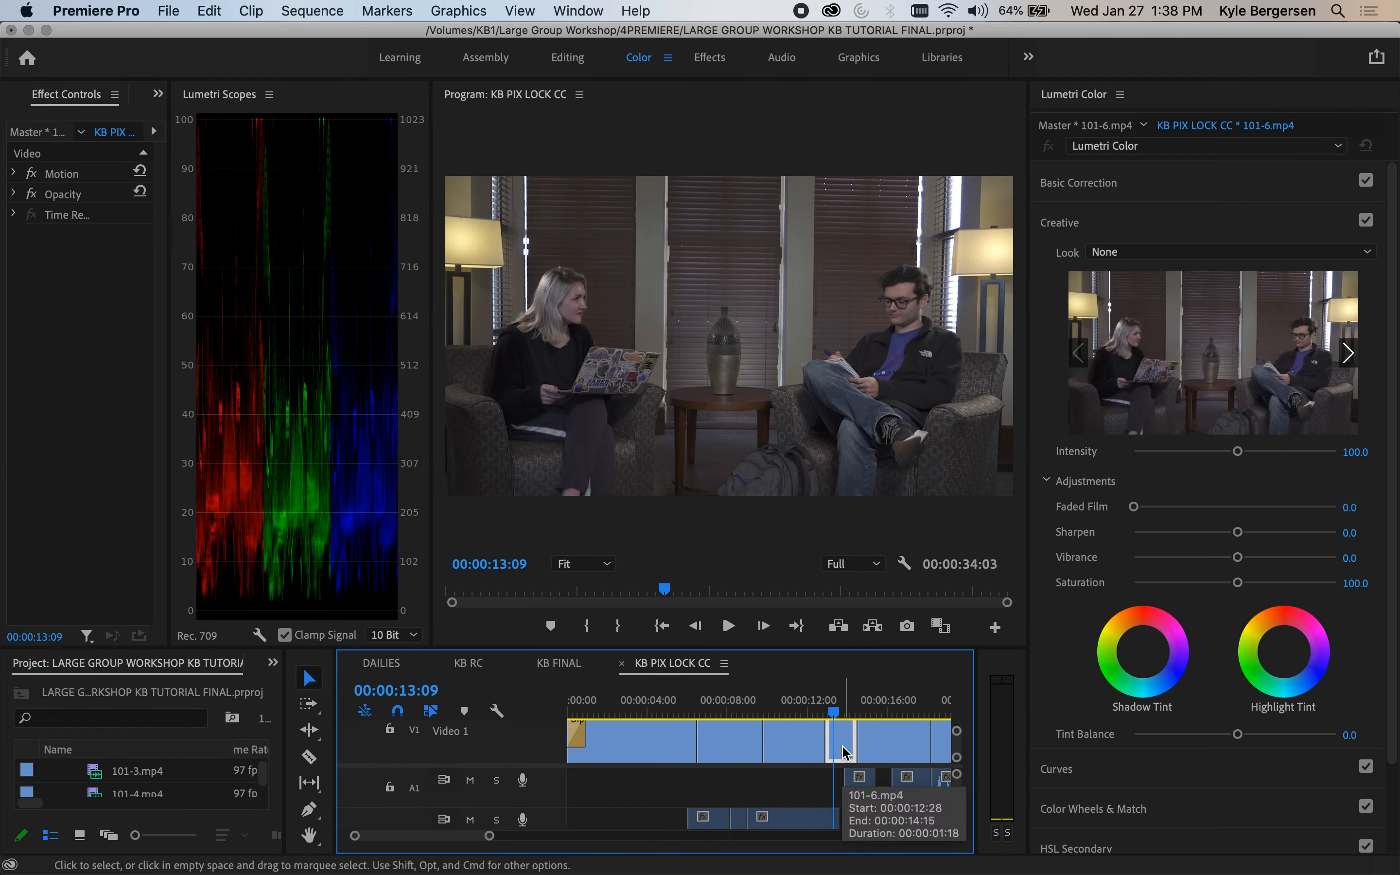
left_click(1157, 183)
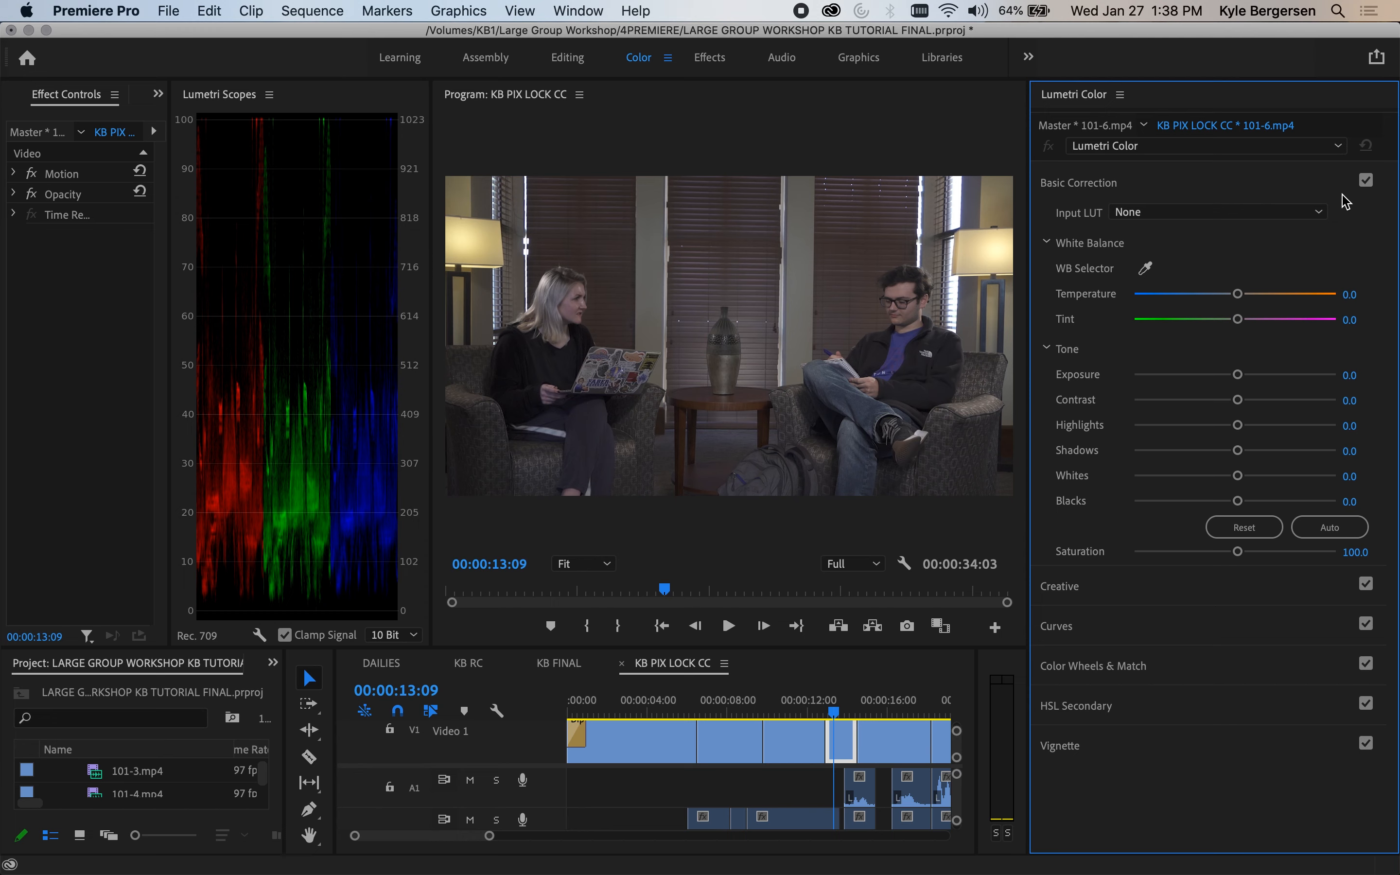
left_click(1148, 271)
left_click(991, 254)
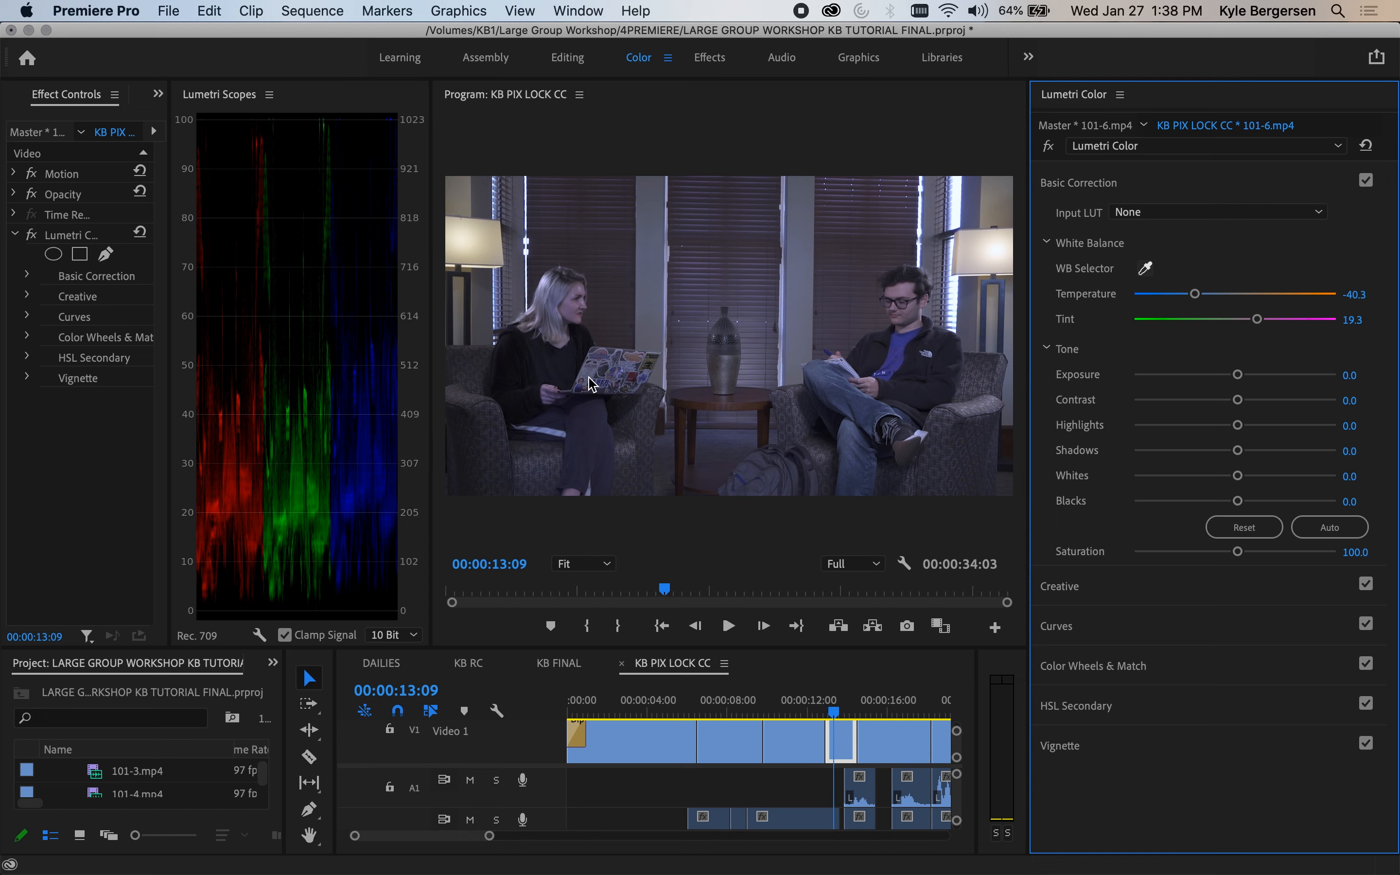
- Reset the sampled white balance and try sampling it from the papers in the man's hands
double_click(1146, 269)
left_click(851, 376)
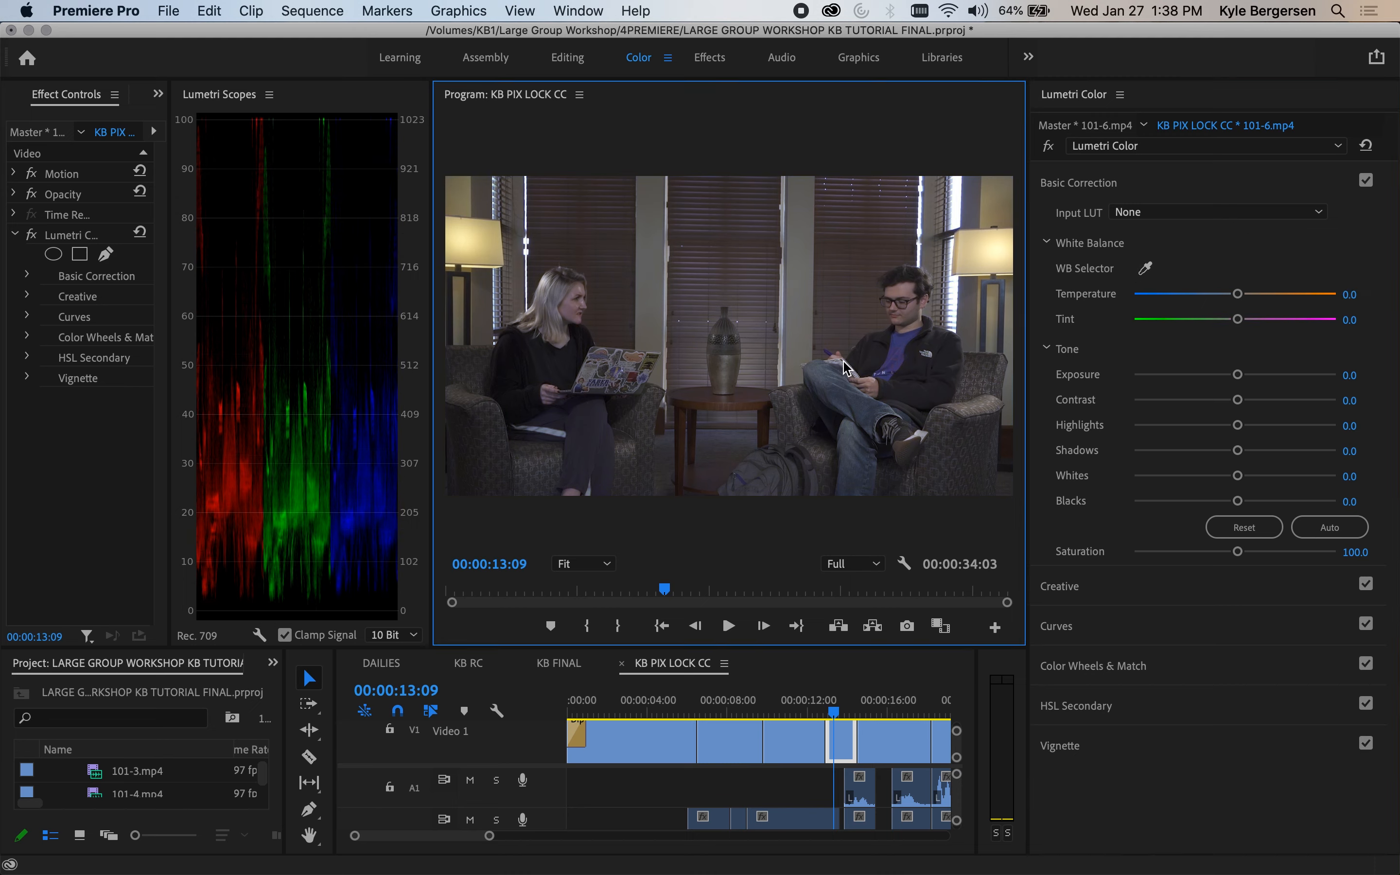
- Resample the white balance of 101-6.mp4 from the vase on the table between the two people
left_click(1145, 270)
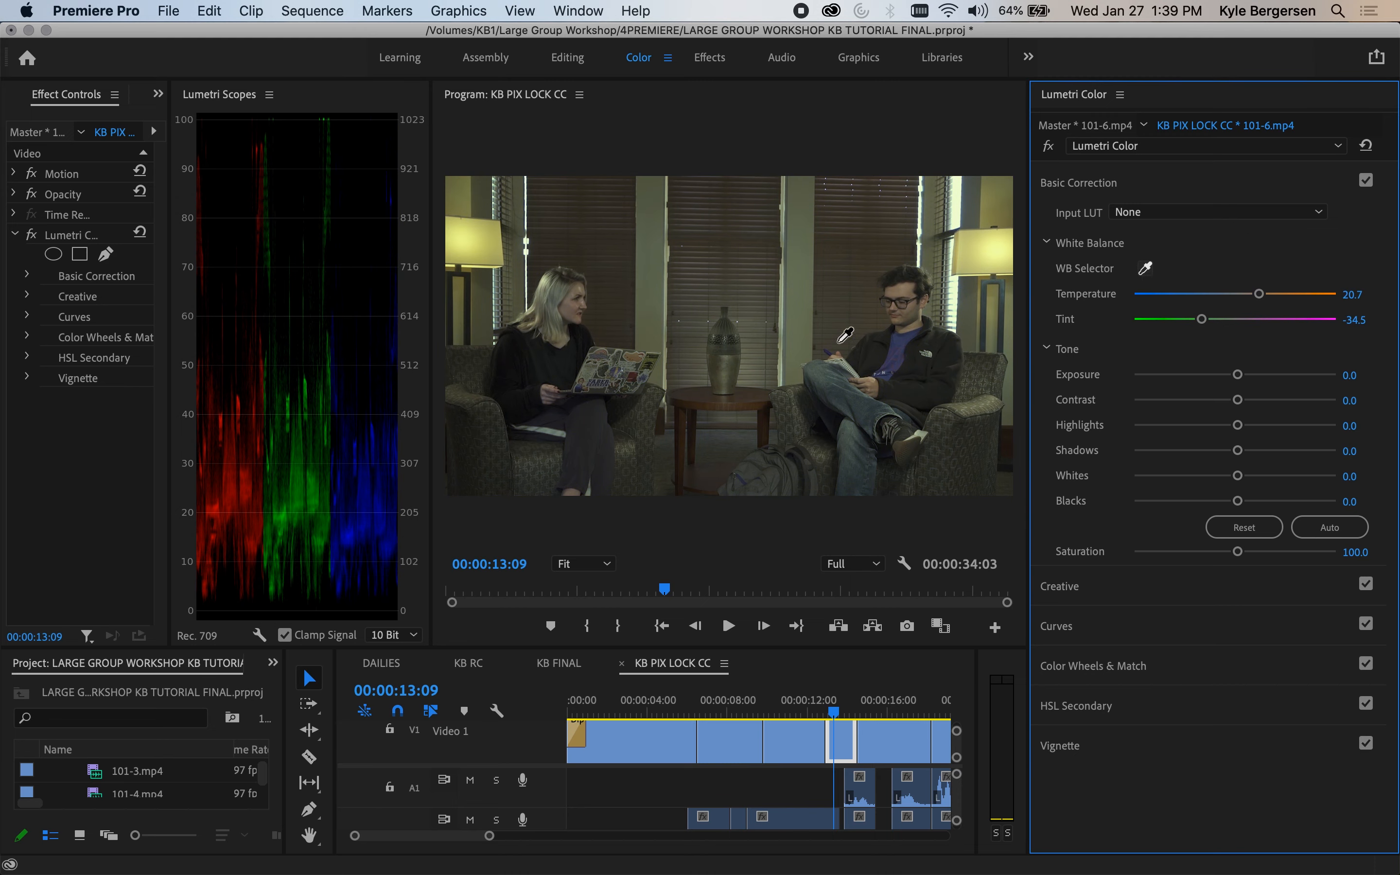
left_click(730, 371)
left_click(727, 377)
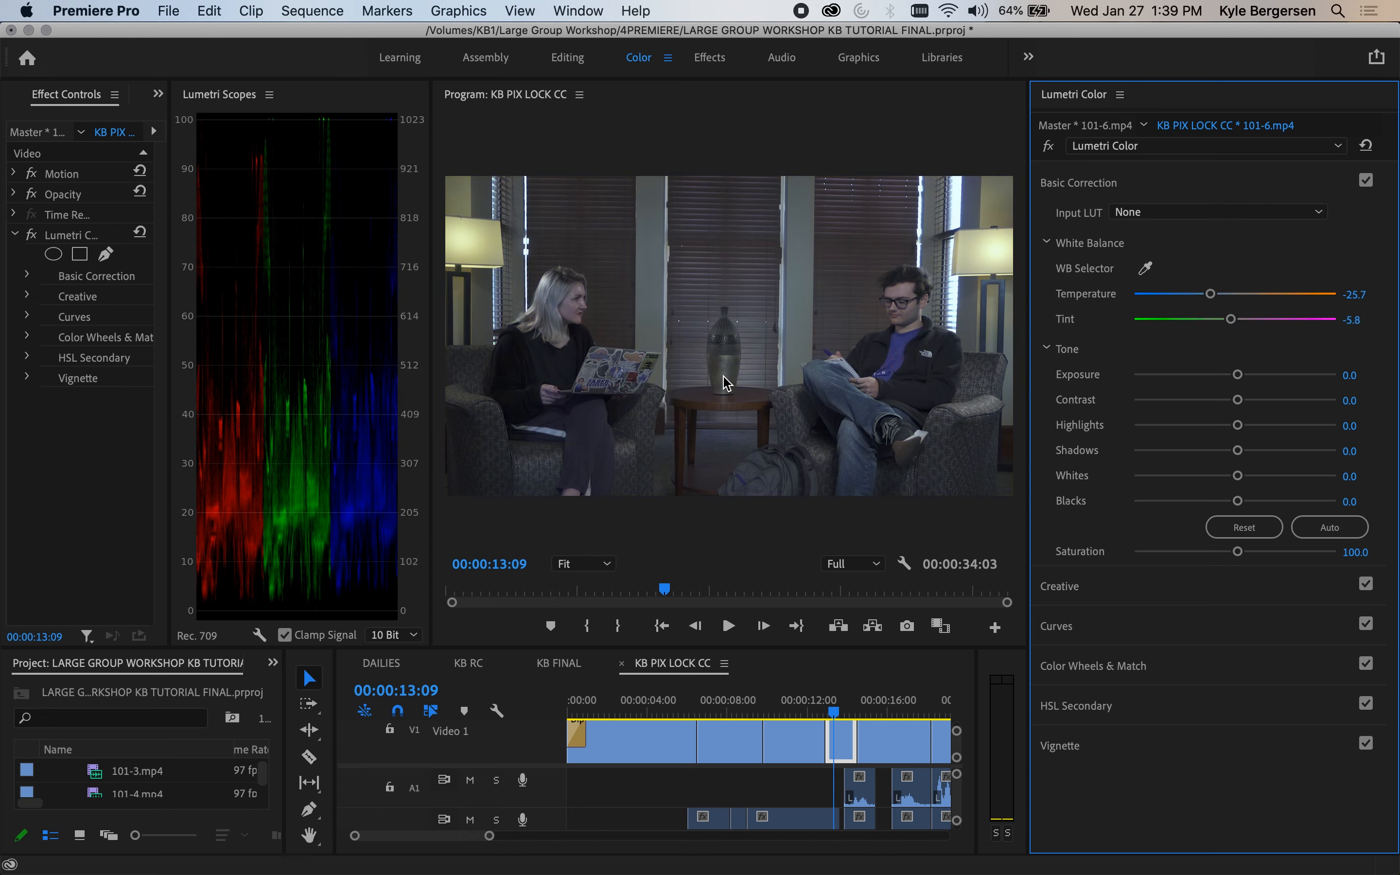